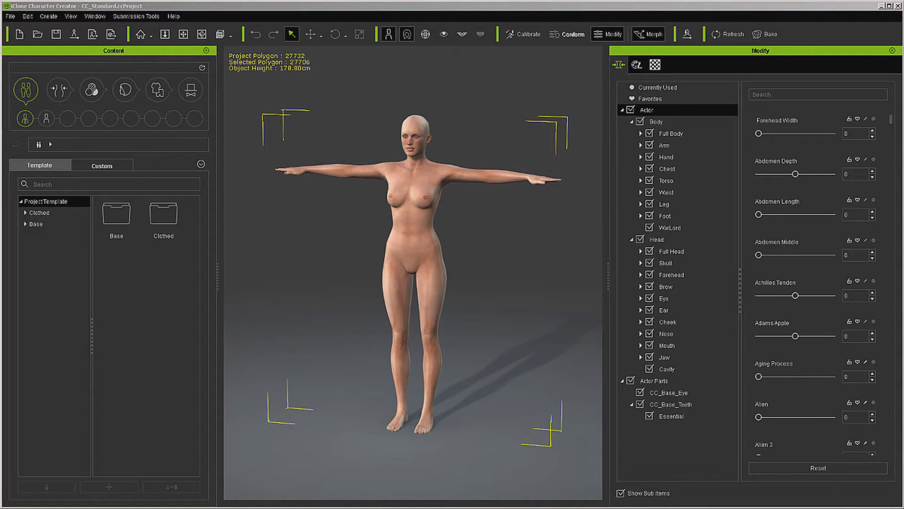
Step: Reset all morphs to a neutral body and send it to iClone as the CC_Standard avatar
left_click(834, 467)
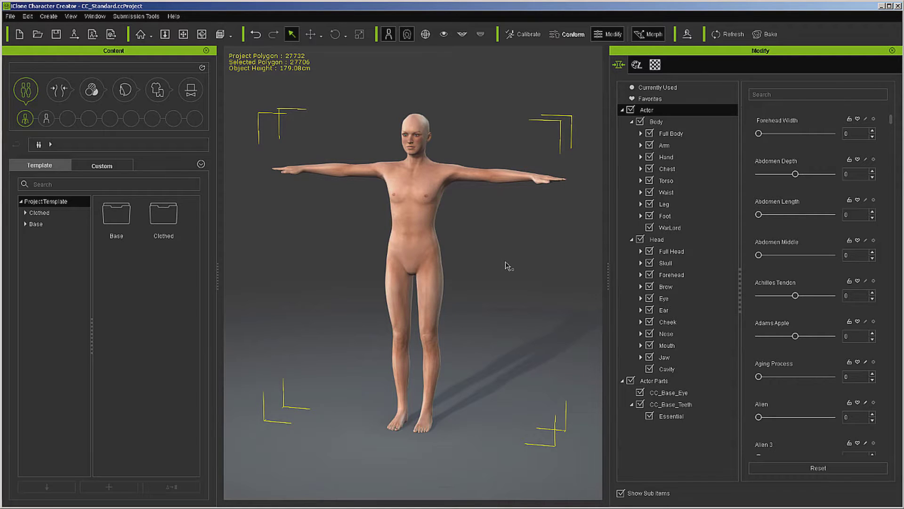
left_click(76, 35)
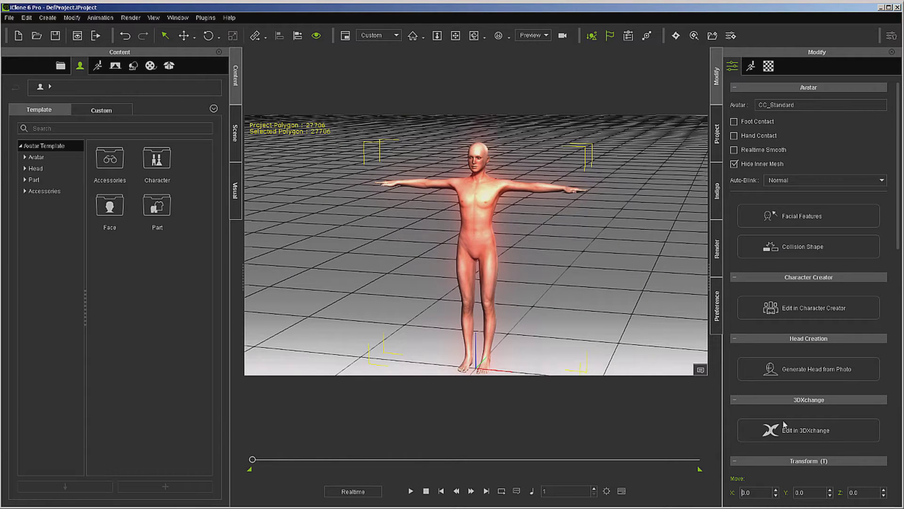
Step: Send the CC_Standard avatar from iClone to 3DXchange for editing
left_click(830, 435)
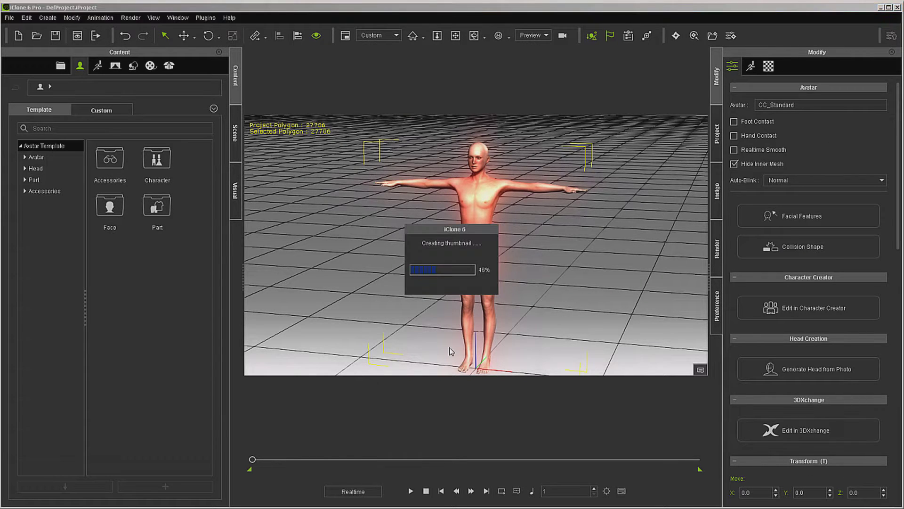
key("alt+Tab")
key("alt+Tab")
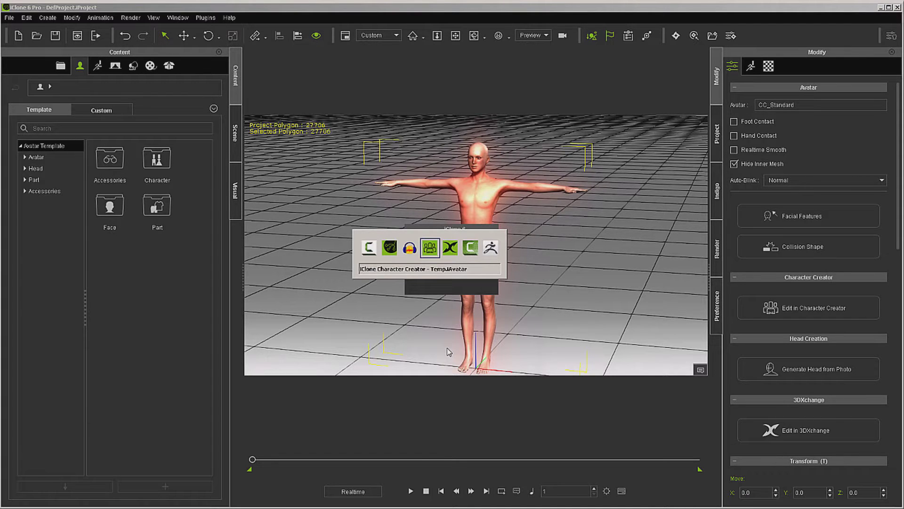
Step: Export the CC_Standard avatar from 3DXchange as the OBJ file TempAvatar
key("alt+Tab")
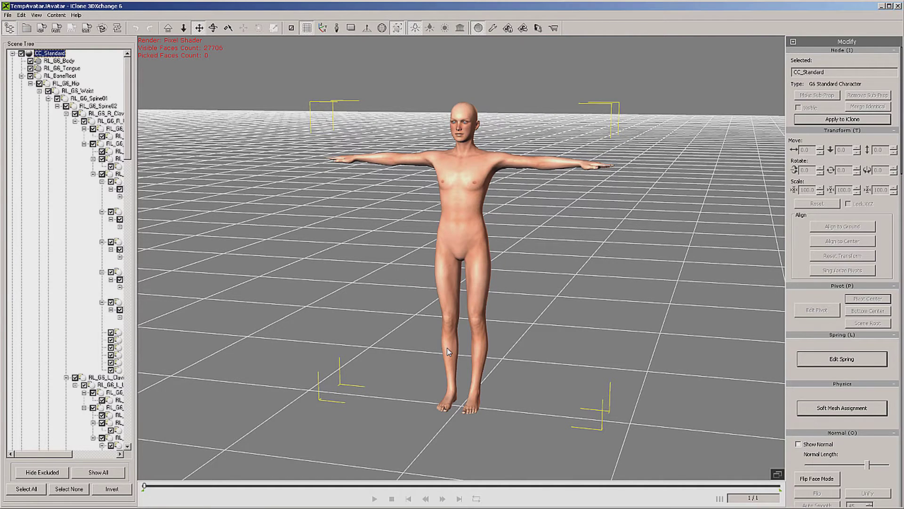
left_click(99, 29)
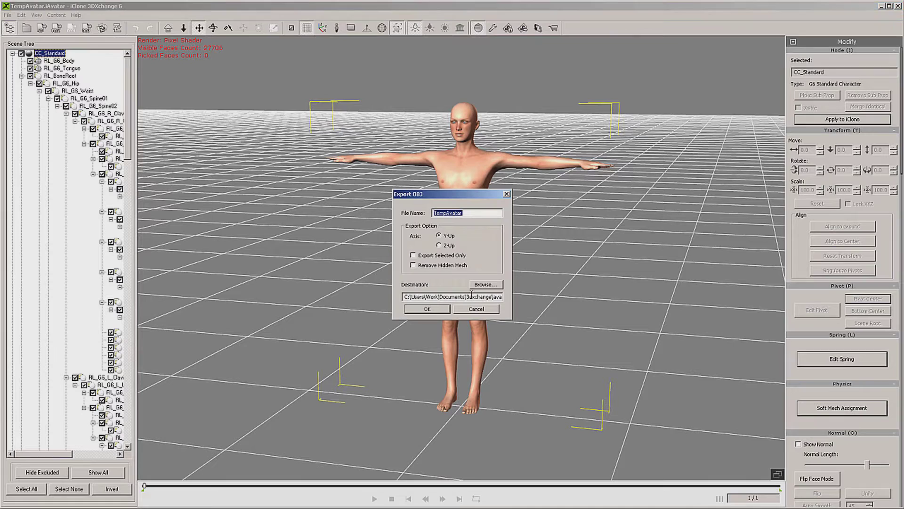
left_click(426, 310)
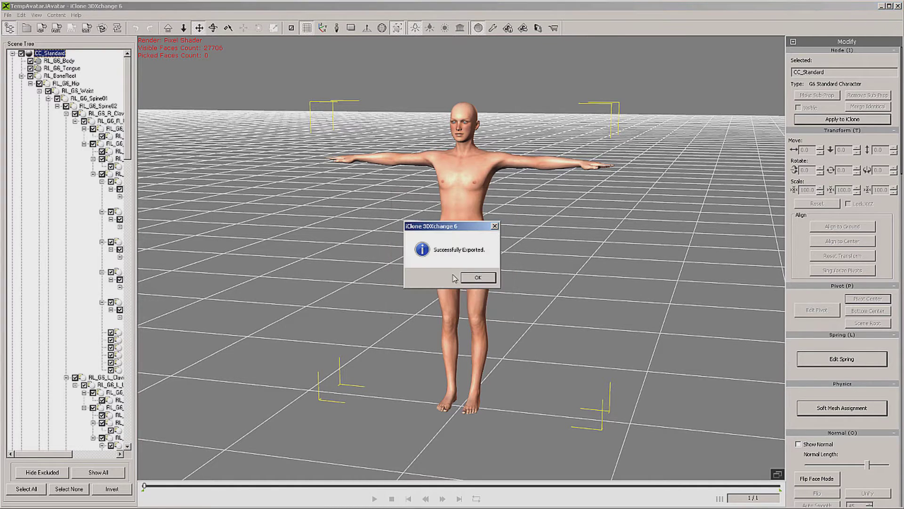
left_click(491, 283)
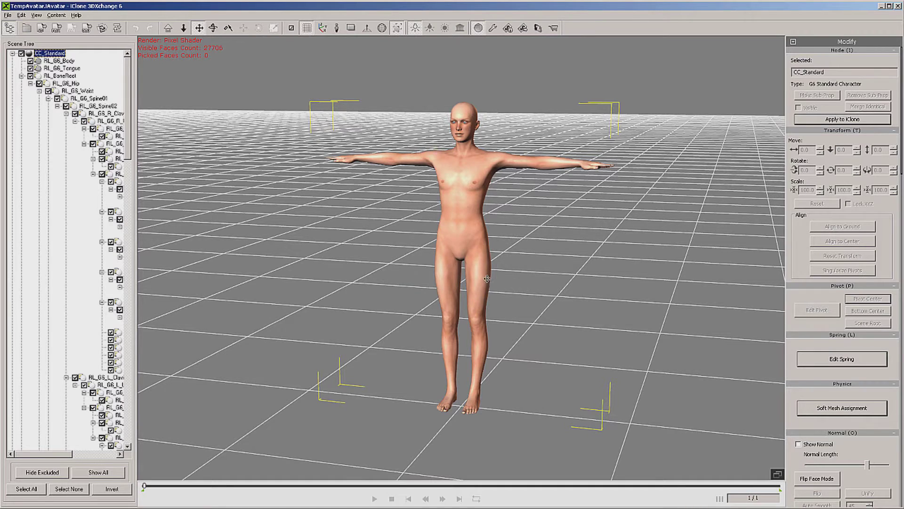
Step: Import TempAvatar.obj into ZBrush and draw it on the canvas as a T-pose figure
key("alt+Tab")
key("alt+Tab")
key("alt+Tab")
key("alt+Tab")
key("alt+Tab")
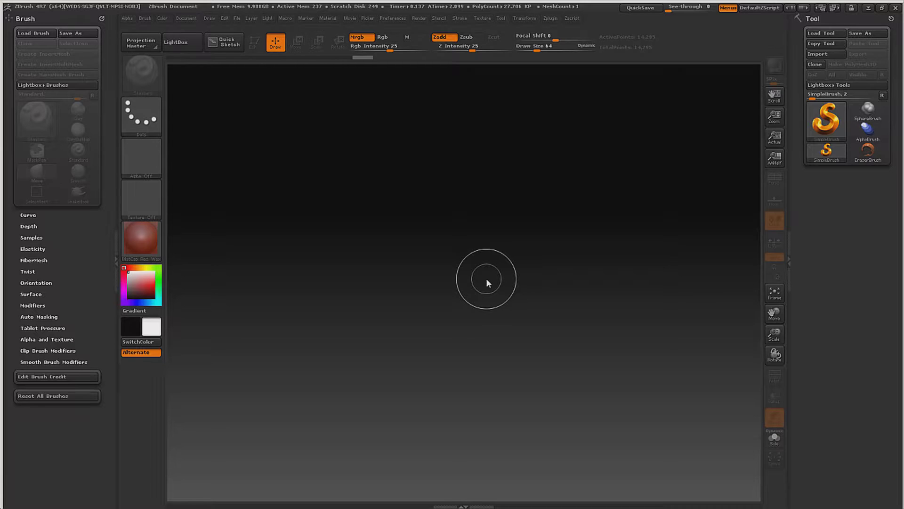
left_click(820, 55)
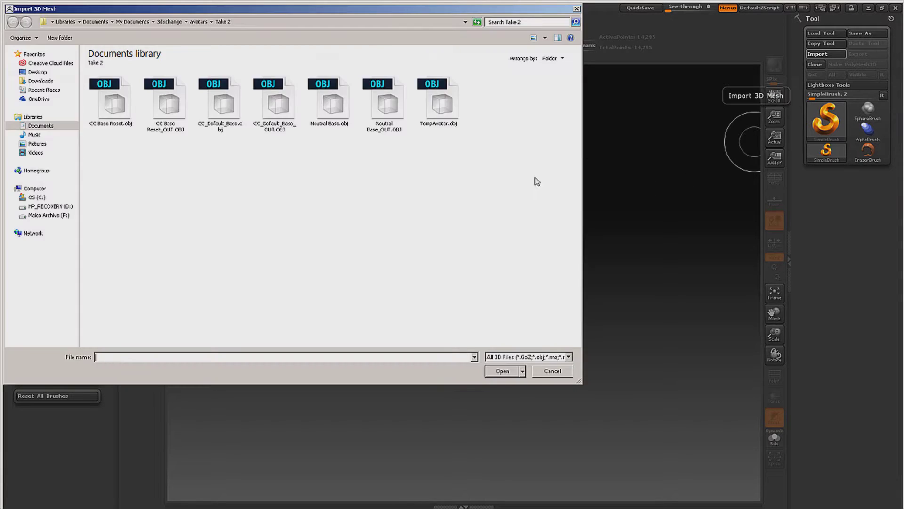
double_click(453, 104)
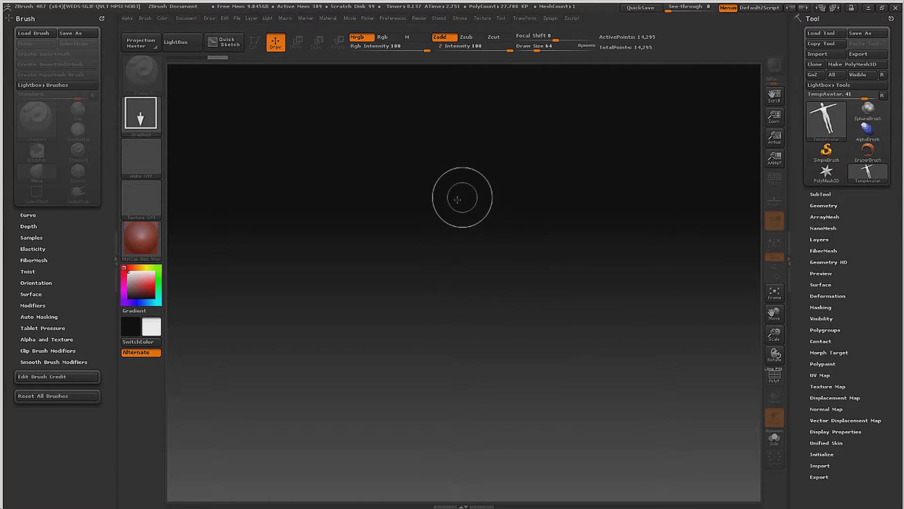
left_click_drag(458, 206, 462, 409)
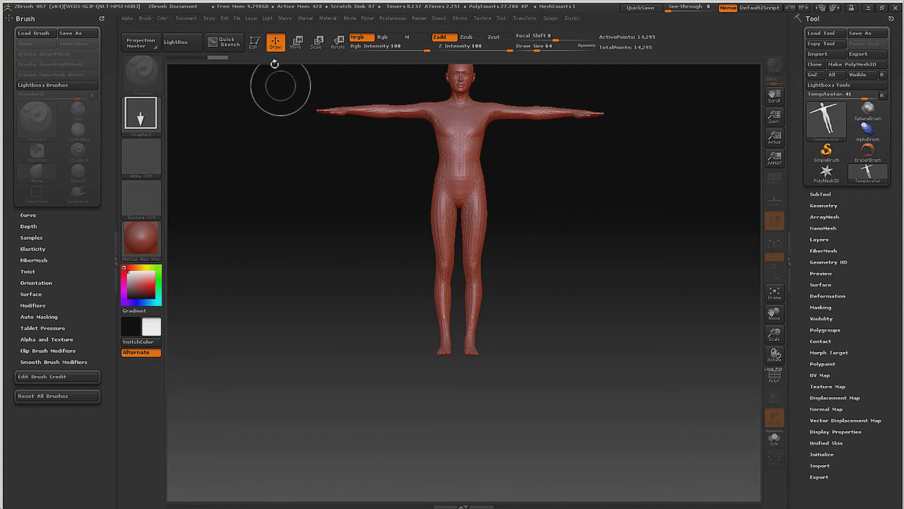
Step: Enable Edit mode, frame the avatar, and set Draw Size 105 with Focal Shift -39
left_click(258, 43)
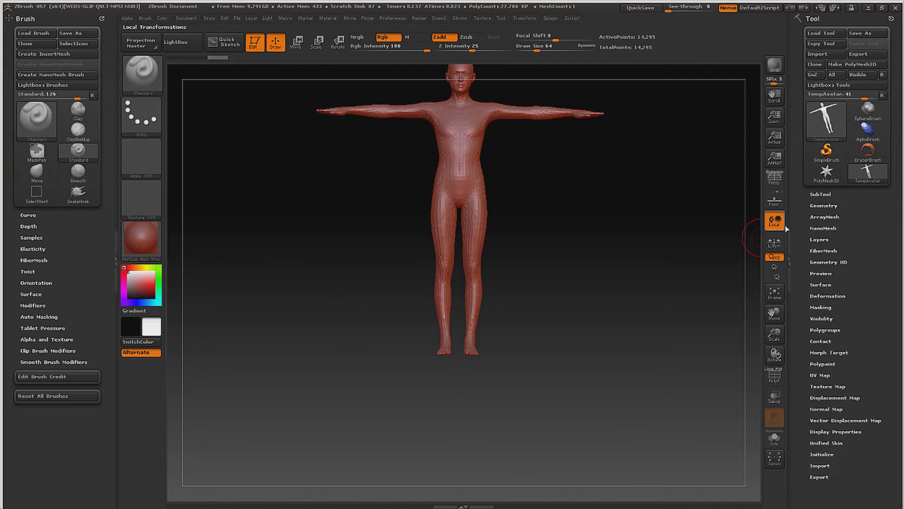
left_click(774, 292)
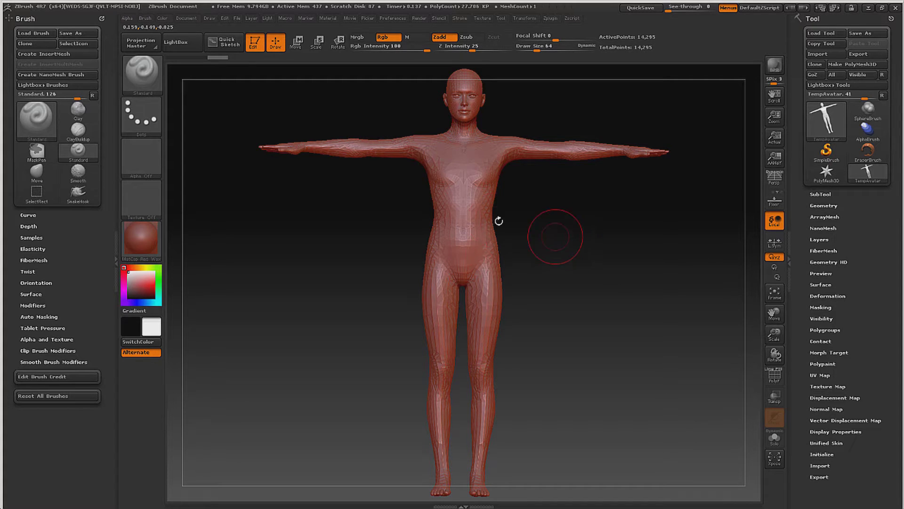
key("space")
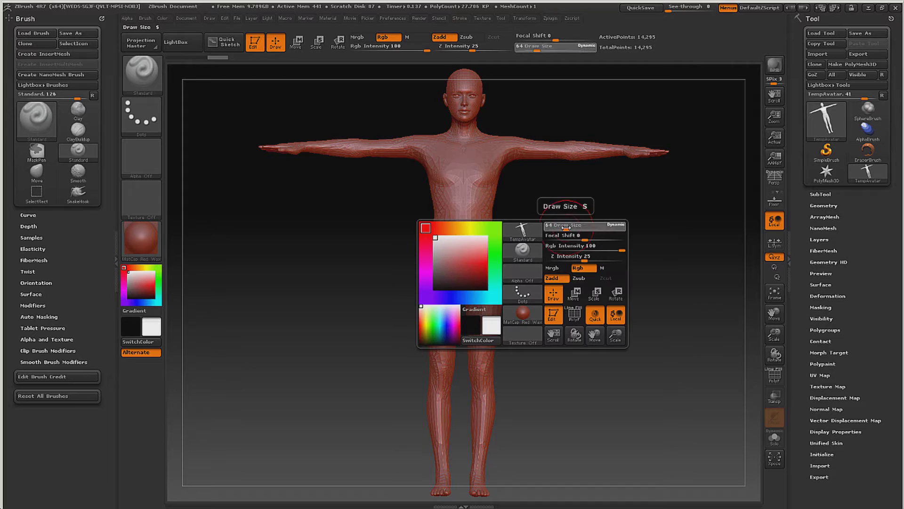
left_click_drag(566, 228, 572, 228)
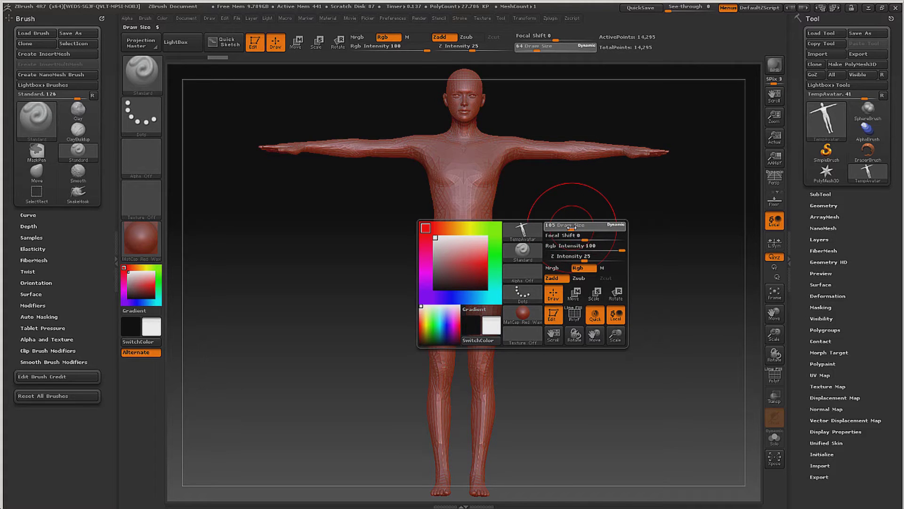
key("space")
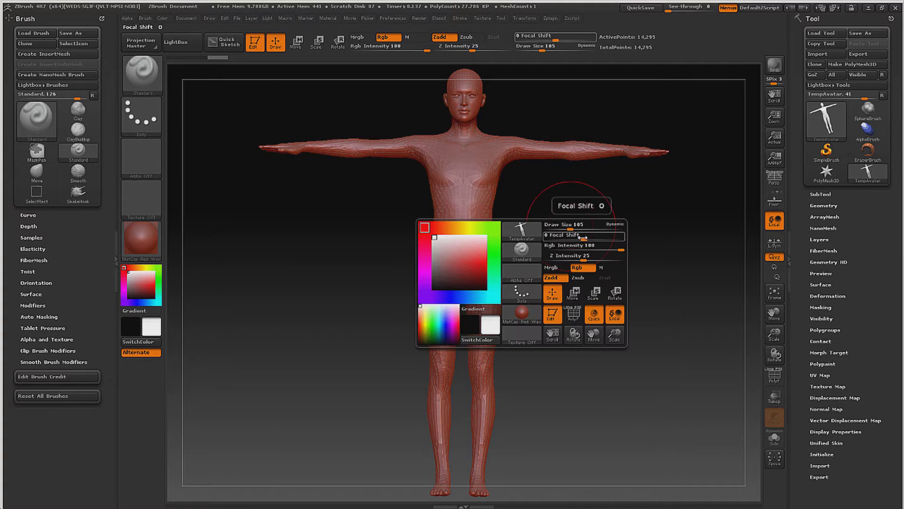
left_click_drag(583, 238, 569, 240)
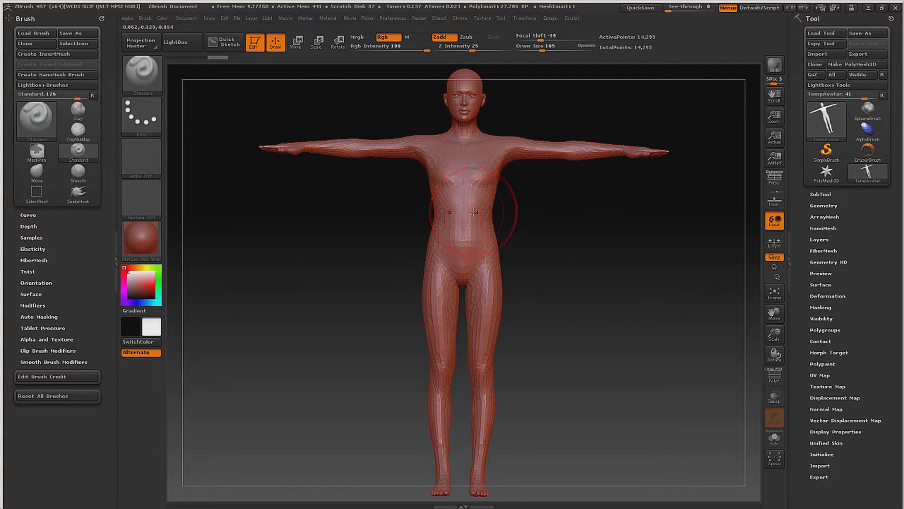
Step: With the Move brush, pull the waist, hips and upper thighs inward symmetrically
left_click(139, 79)
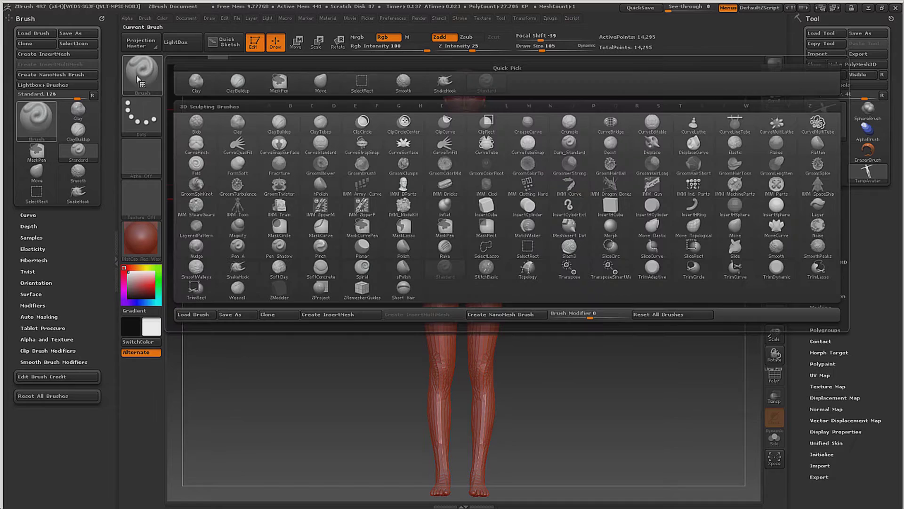
left_click(718, 228)
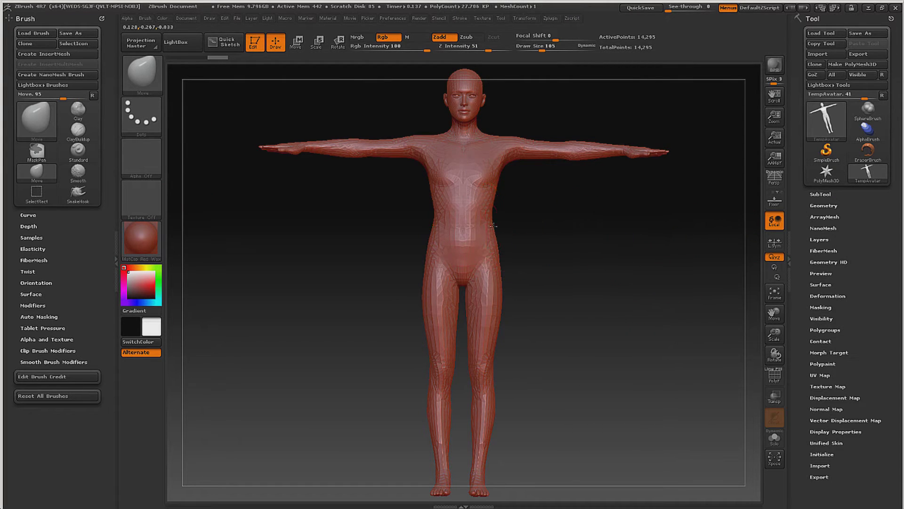
left_click_drag(494, 225, 469, 223)
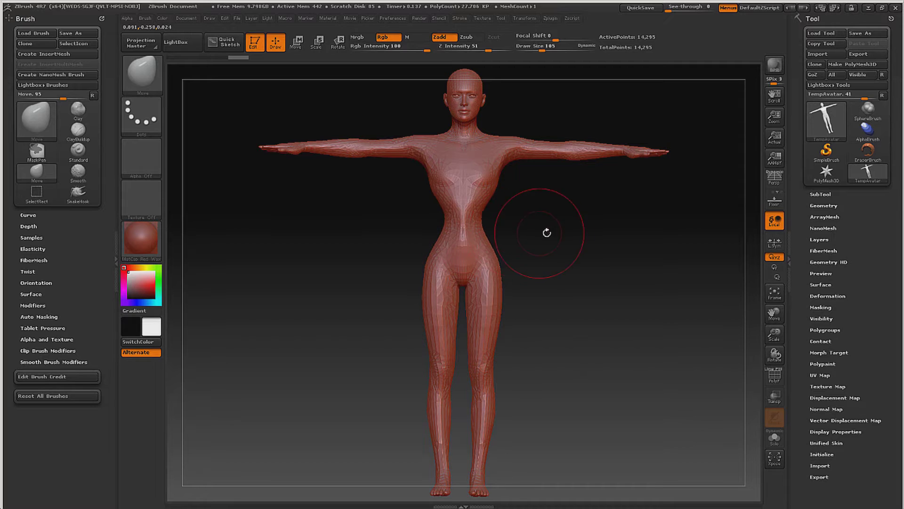
left_click_drag(546, 232, 514, 238)
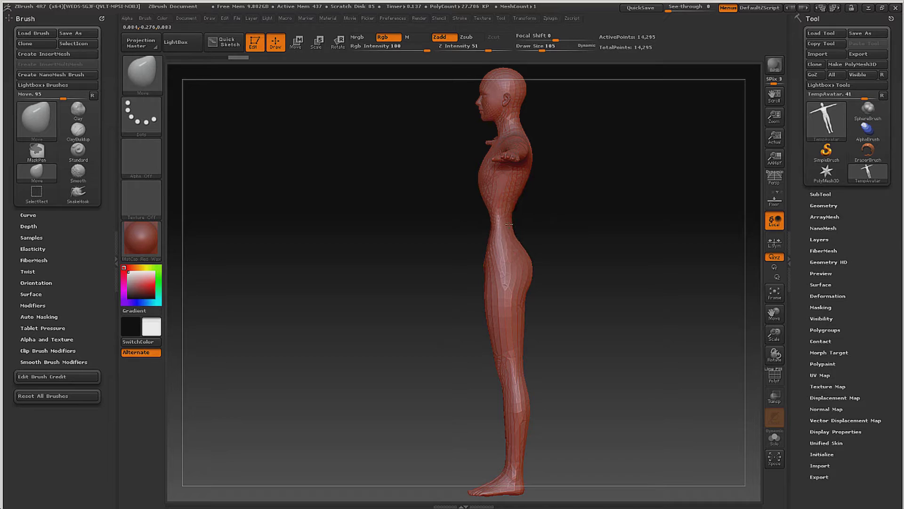
left_click_drag(588, 234, 632, 232, "shift")
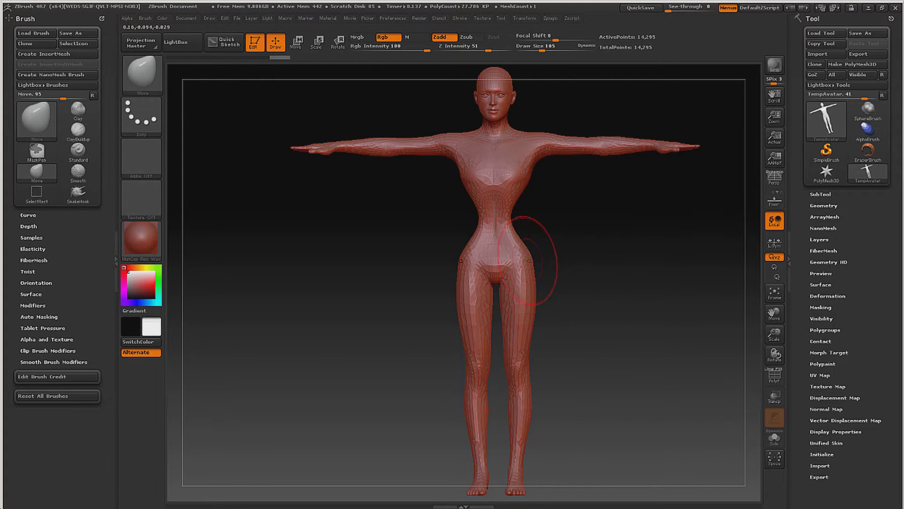
left_click_drag(523, 251, 510, 254)
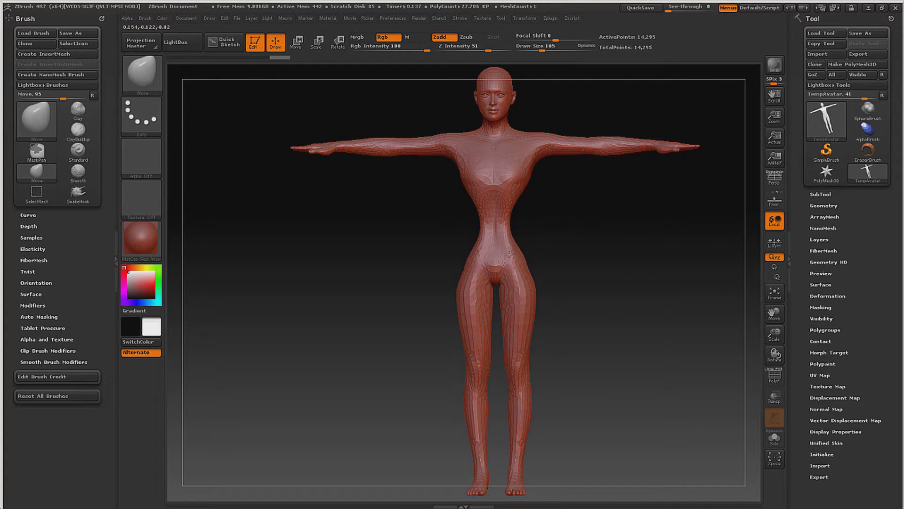
left_click_drag(535, 287, 519, 292)
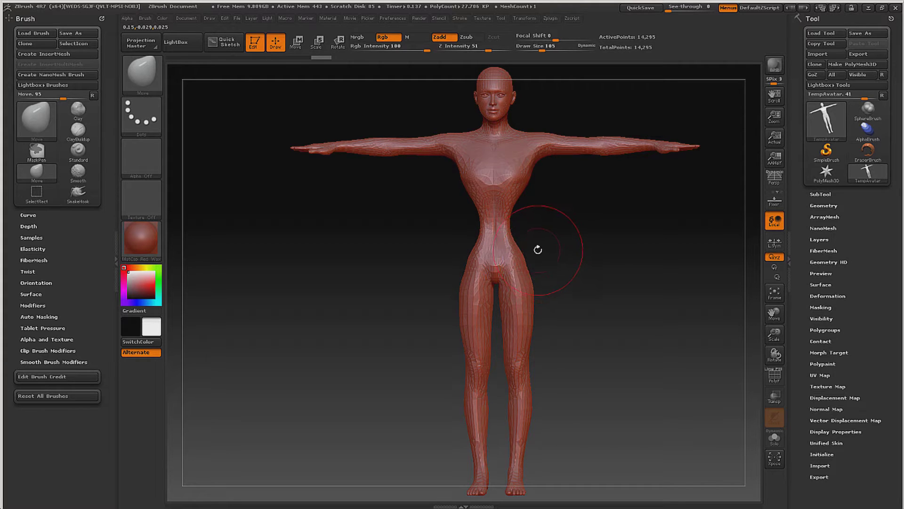
key("shift")
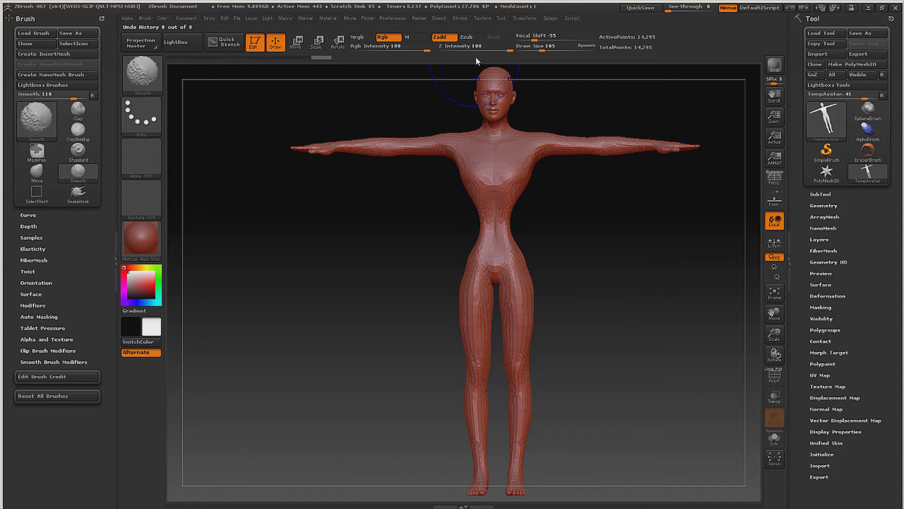
Step: Adjust the smoothing strength and smooth and slim the hips and thighs
mouse_move(493, 49)
left_mouse_down()
mouse_move(508, 49)
mouse_move(493, 48)
left_mouse_up()
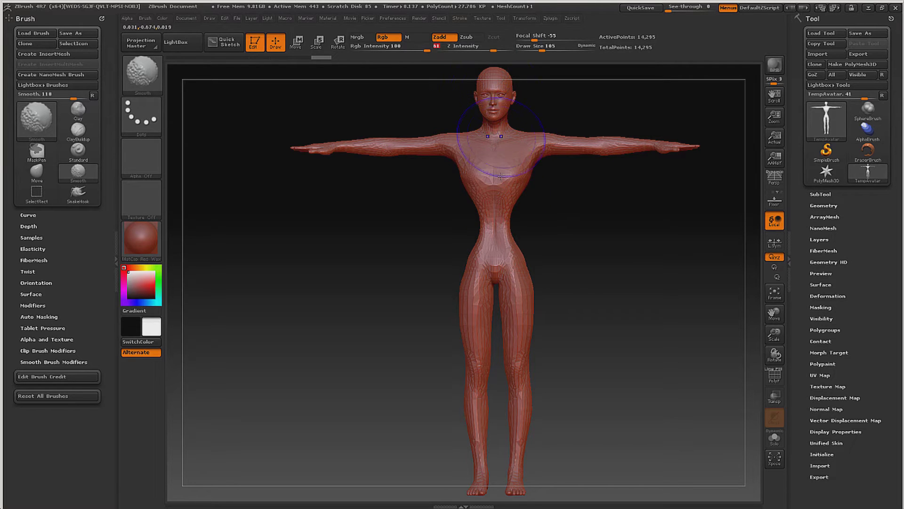
mouse_move(518, 274)
left_mouse_down()
mouse_move(518, 329)
mouse_move(474, 339)
mouse_move(515, 367)
mouse_move(518, 405)
left_mouse_up()
mouse_move(516, 315)
left_mouse_down()
mouse_move(497, 306)
mouse_move(499, 313)
left_mouse_up()
left_click_drag(515, 232, 517, 263)
Step: Switch back to the Move brush and flatten the chest area, then shrink the brush
key("b")
key("m")
key("v")
mouse_move(615, 277)
left_mouse_down()
mouse_move(572, 278)
mouse_move(558, 258)
left_mouse_up()
key("shift")
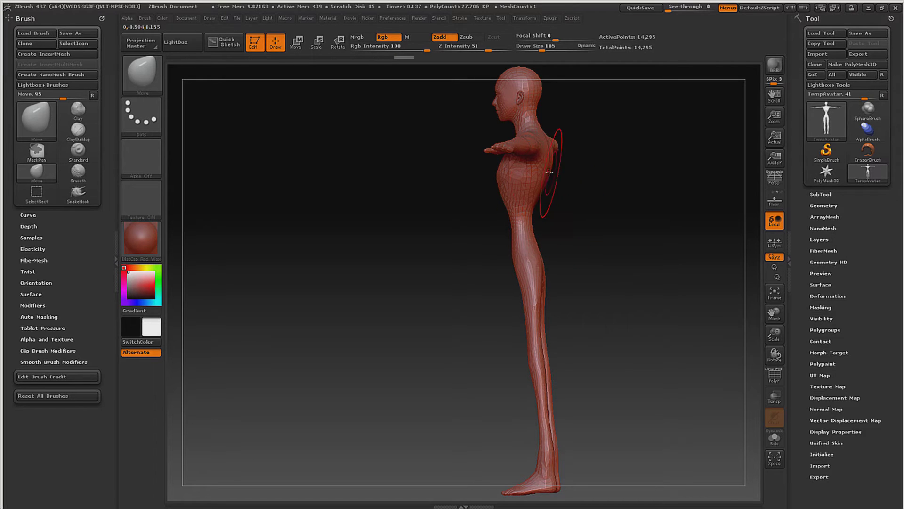
mouse_move(598, 216)
left_mouse_down()
mouse_move(651, 212)
mouse_move(631, 215)
left_mouse_up()
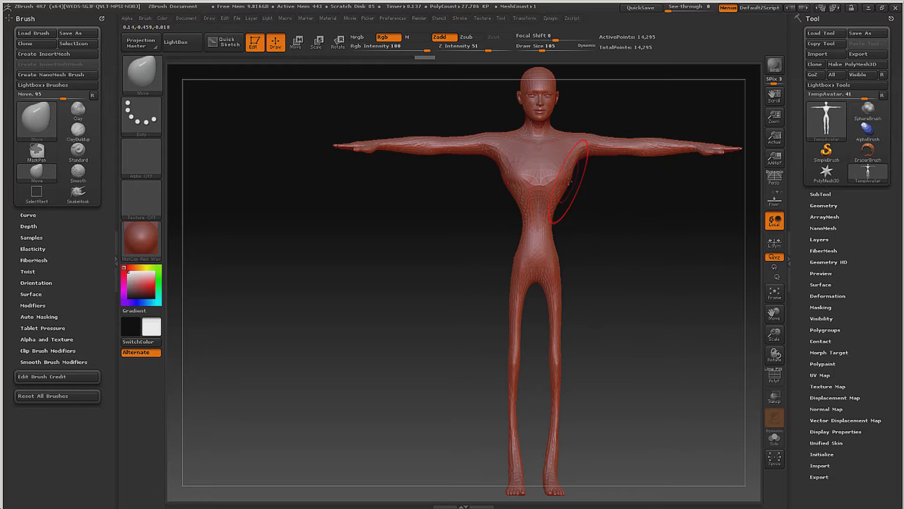
mouse_move(567, 183)
left_mouse_down()
mouse_move(587, 191)
mouse_move(552, 174)
mouse_move(566, 188)
mouse_move(581, 179)
mouse_move(566, 163)
left_mouse_up()
key("space")
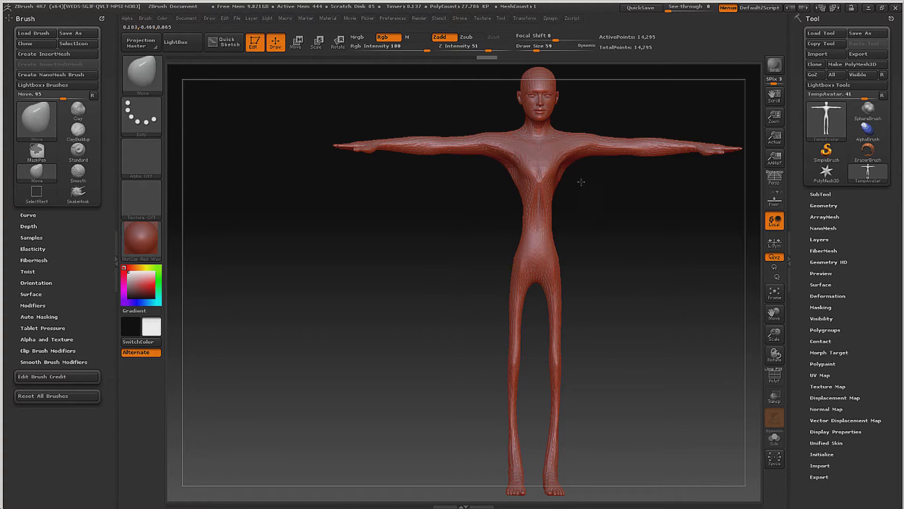
Step: Resize the brush to 113, then back down to 89, checking the figure's profile
key("space")
left_click_drag(584, 187, 589, 187)
key("space")
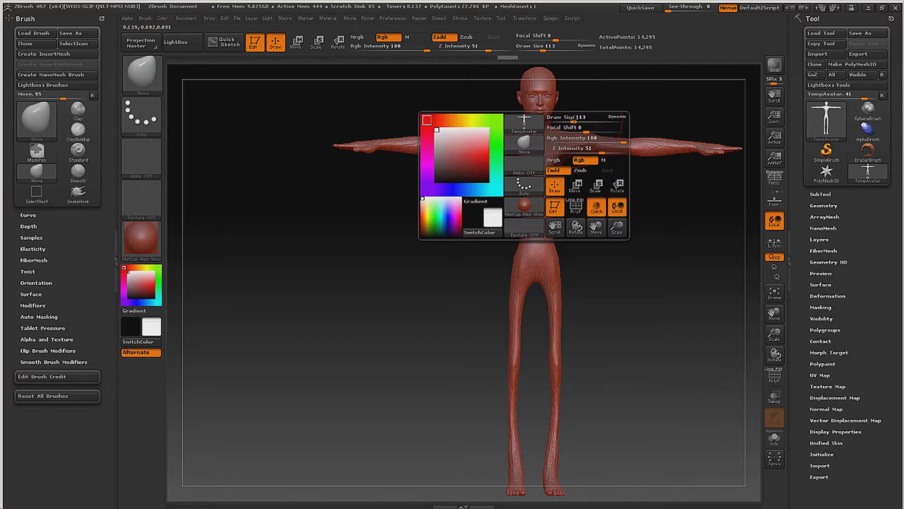
left_click_drag(578, 128, 558, 128)
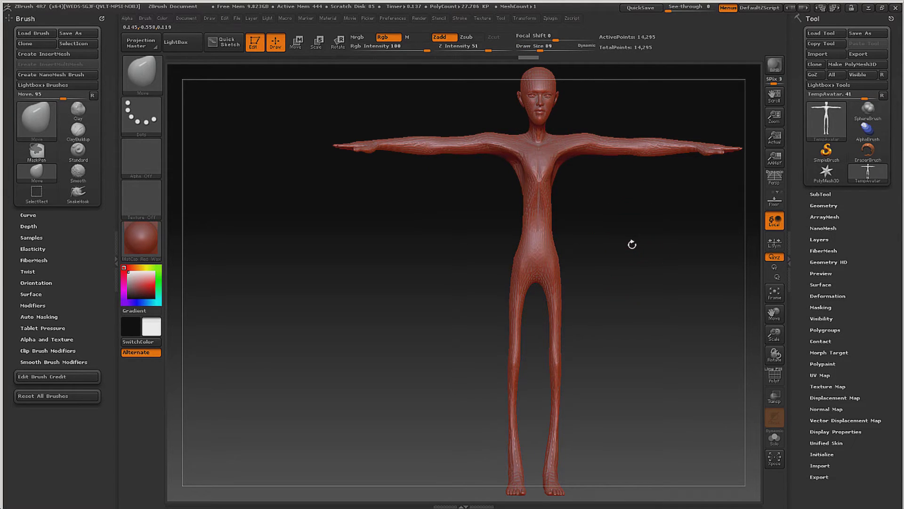
mouse_move(632, 244)
left_mouse_down()
mouse_move(585, 253)
mouse_move(577, 188)
left_mouse_up()
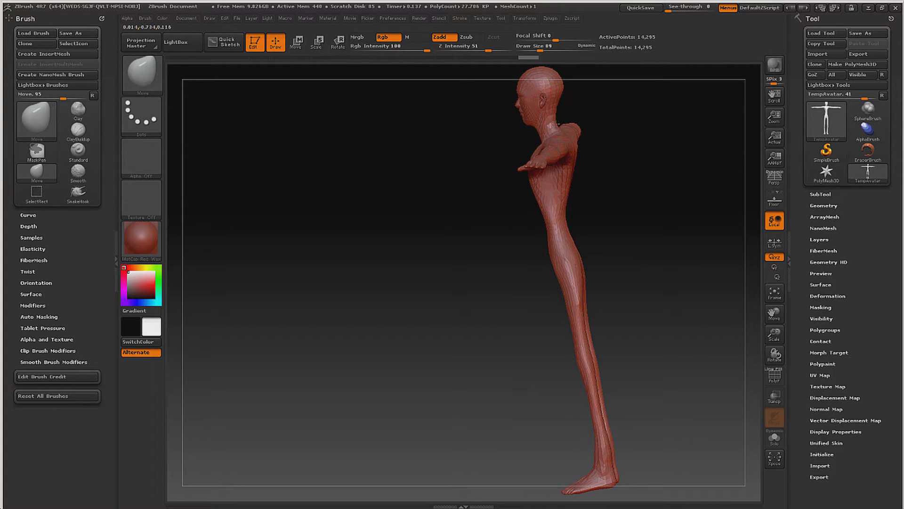
mouse_move(582, 172)
left_mouse_down()
mouse_move(650, 225)
mouse_move(682, 196)
mouse_move(701, 212)
mouse_move(616, 181)
left_mouse_up()
Step: Frame the whole figure and smooth both arms along their length
key("shift")
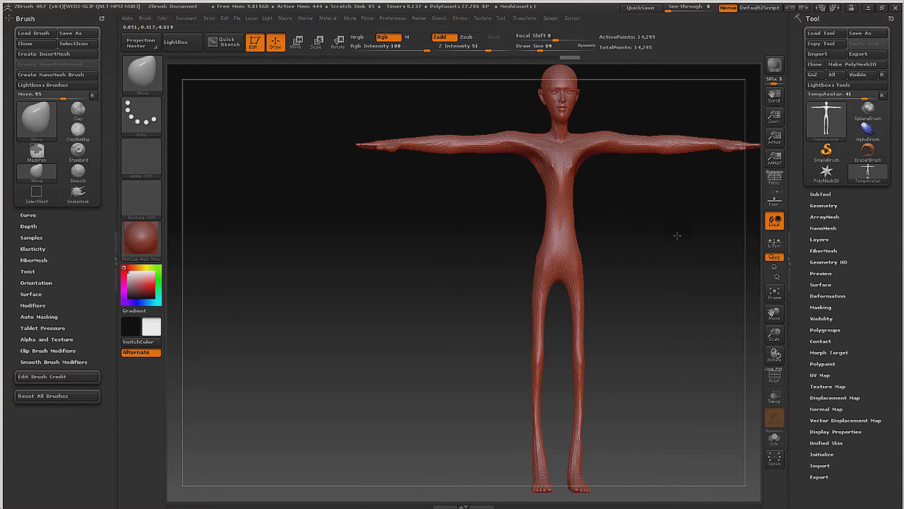
mouse_move(676, 232)
left_mouse_down()
mouse_move(653, 204)
mouse_move(670, 212)
left_mouse_up()
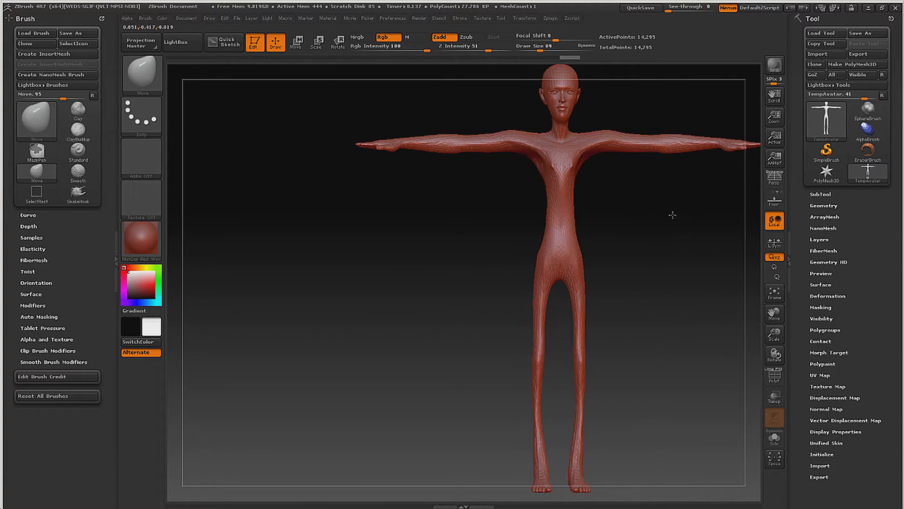
left_click(774, 291)
key("shift")
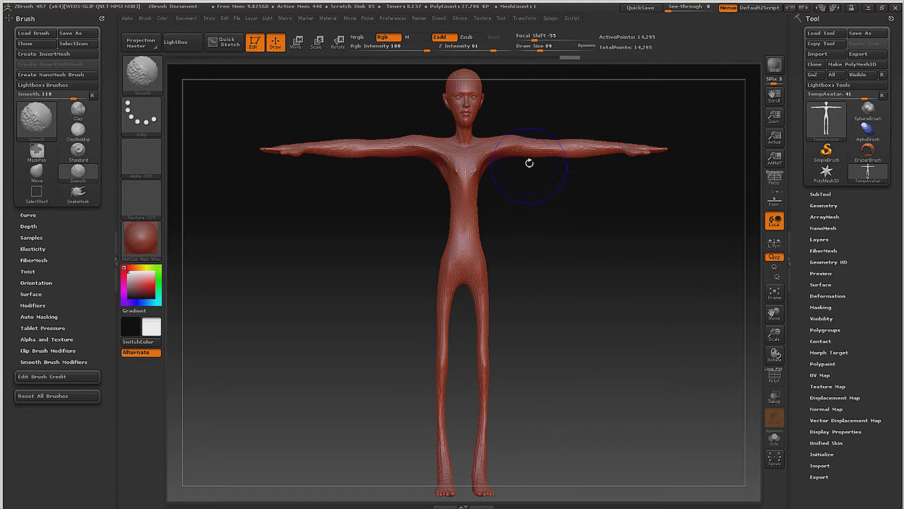
left_click_drag(518, 149, 606, 149, "shift")
Step: Smooth the chest in several passes and check its flatter profile from the side
key("shift")
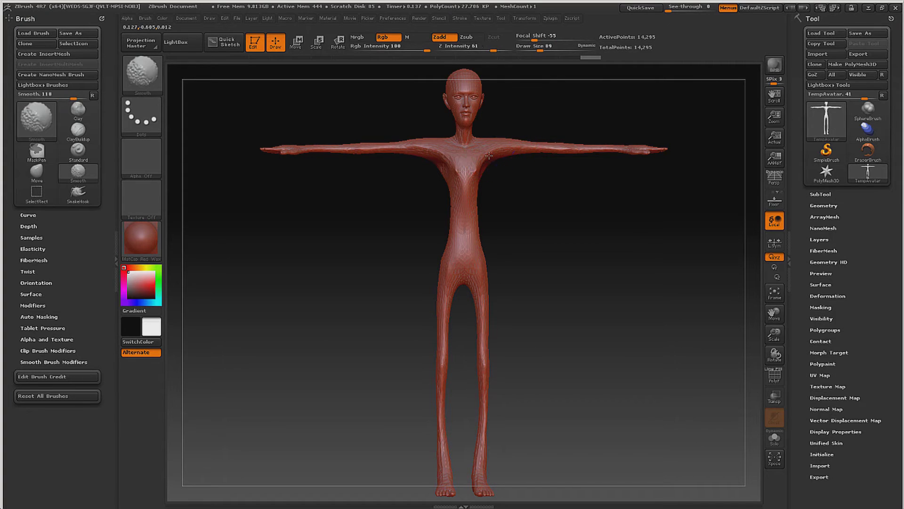
key("shift")
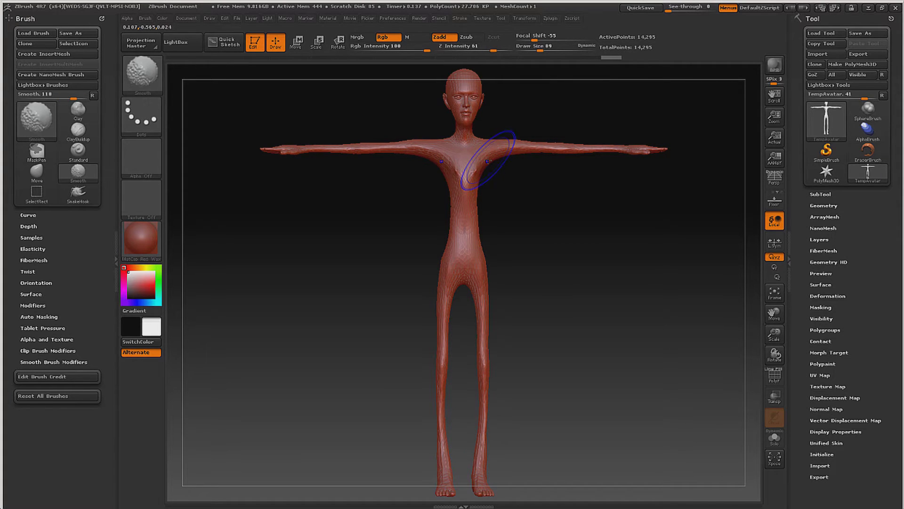
key("shift")
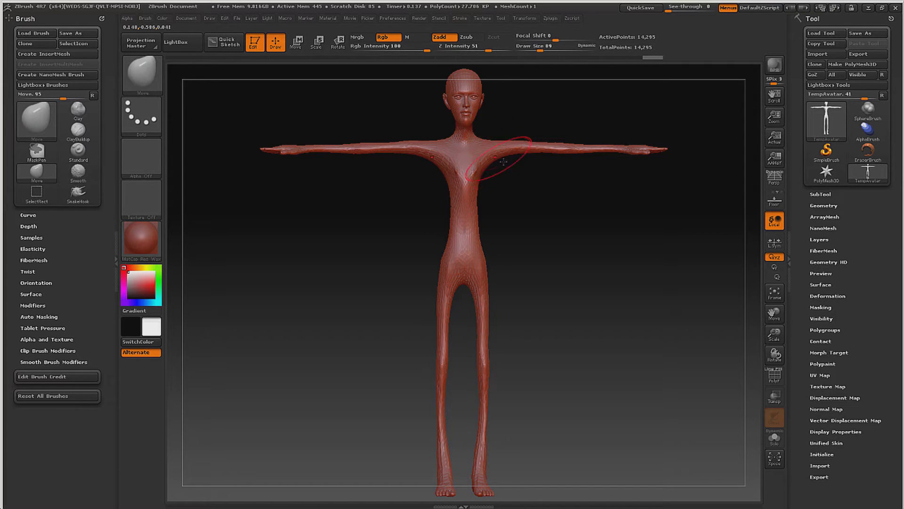
key("shift")
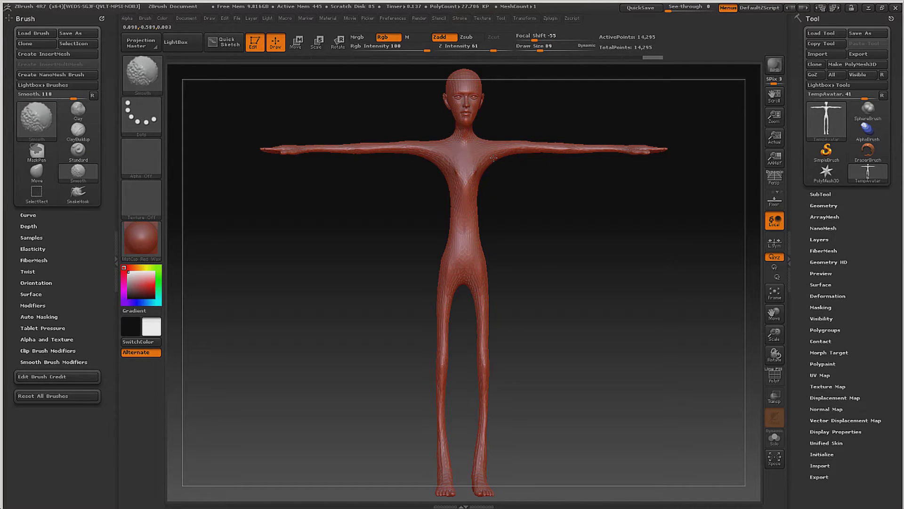
key("shift")
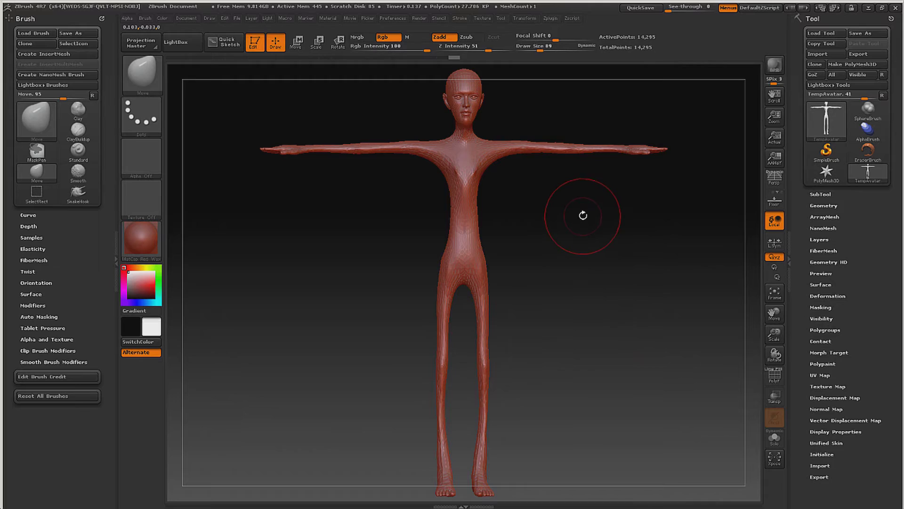
left_click_drag(583, 215, 520, 214)
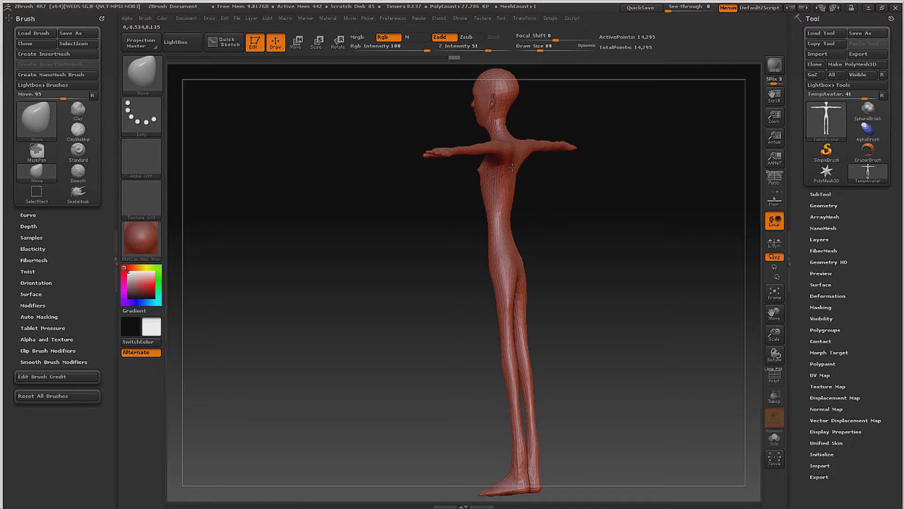
left_click_drag(581, 214, 634, 213)
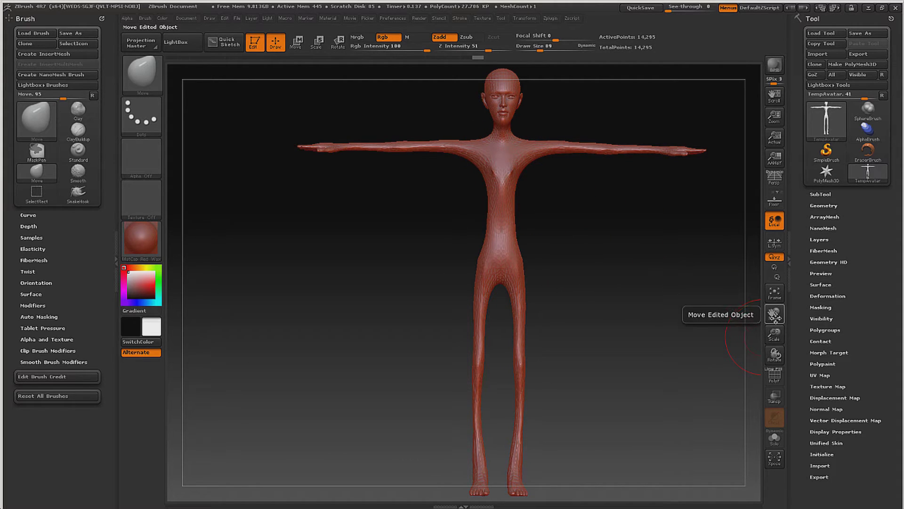
left_click_drag(775, 312, 773, 397)
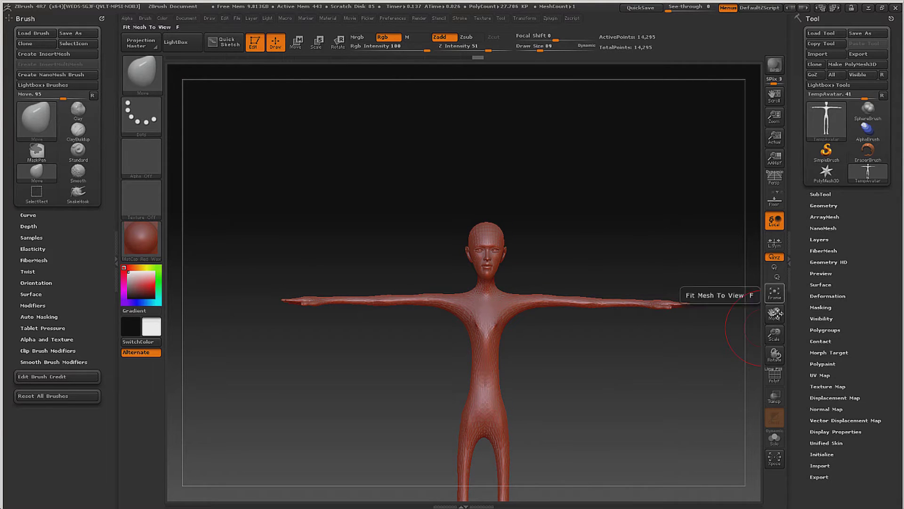
Step: Zoom in on the head and shrink the brush to Draw Size 32
left_click_drag(775, 334, 779, 349)
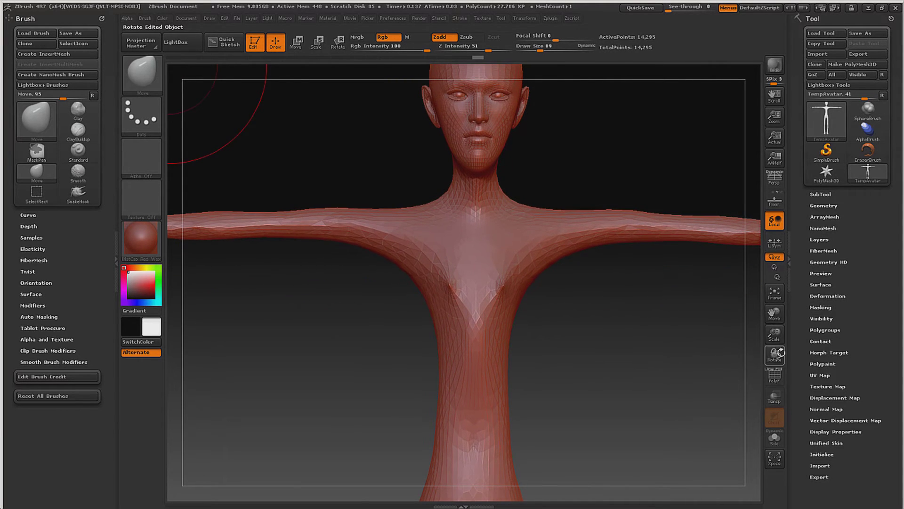
left_click_drag(774, 313, 770, 370)
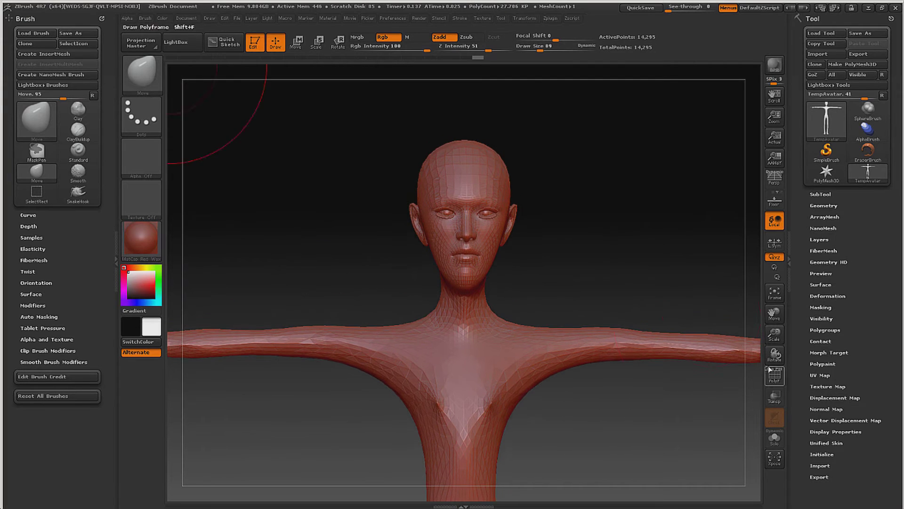
key("space")
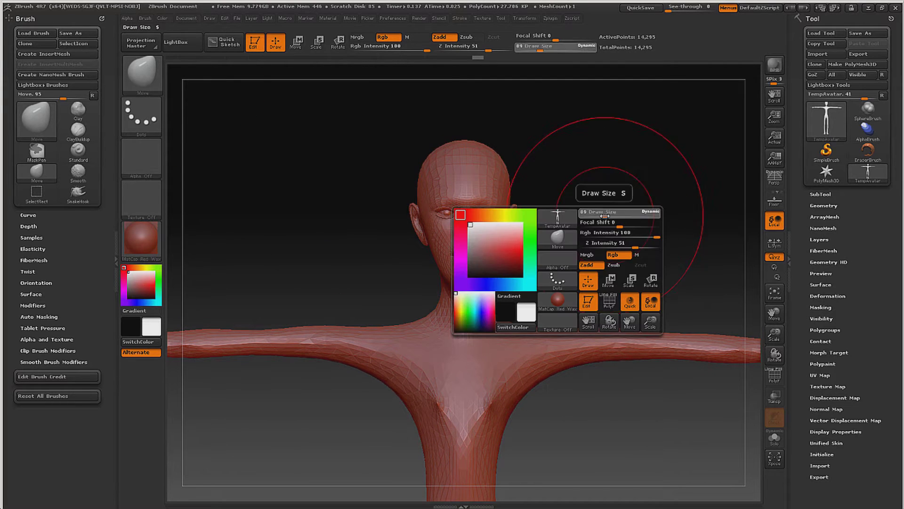
left_click_drag(603, 215, 595, 215)
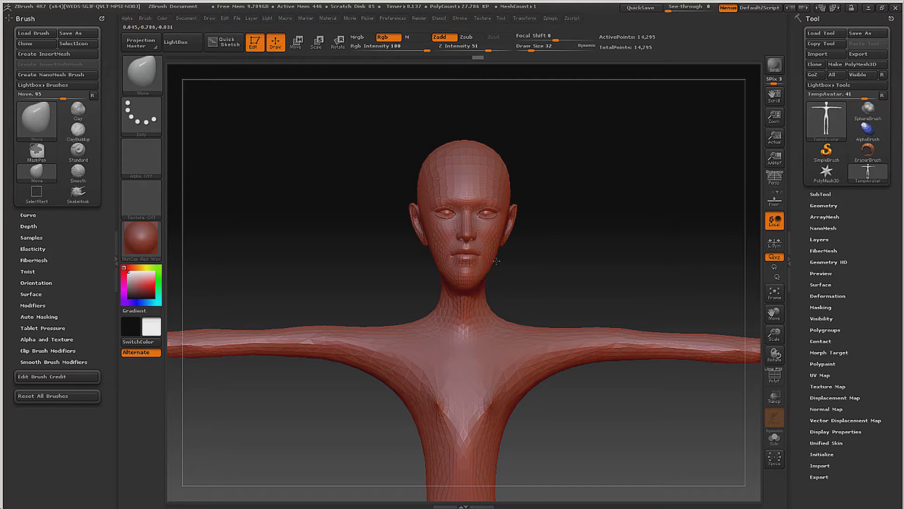
Step: Widen the lower cheeks and jaw, pull both ears outward, and push the mouth and chin forward
mouse_move(496, 260)
left_mouse_down()
mouse_move(524, 270)
mouse_move(484, 282)
mouse_move(486, 296)
mouse_move(461, 309)
left_mouse_up()
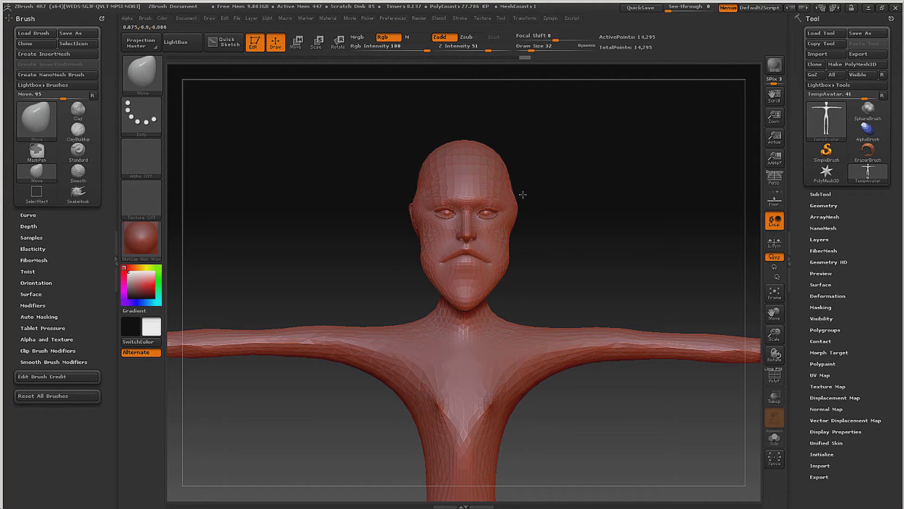
mouse_move(510, 237)
left_mouse_down()
mouse_move(624, 273)
mouse_move(600, 275)
mouse_move(620, 258)
left_mouse_up()
key("space")
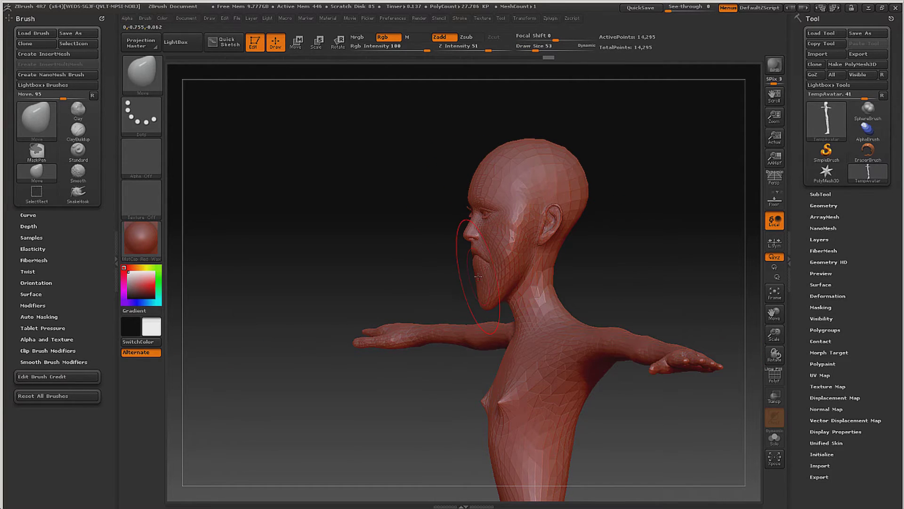
mouse_move(465, 280)
left_mouse_down()
mouse_move(456, 279)
mouse_move(460, 247)
left_mouse_up()
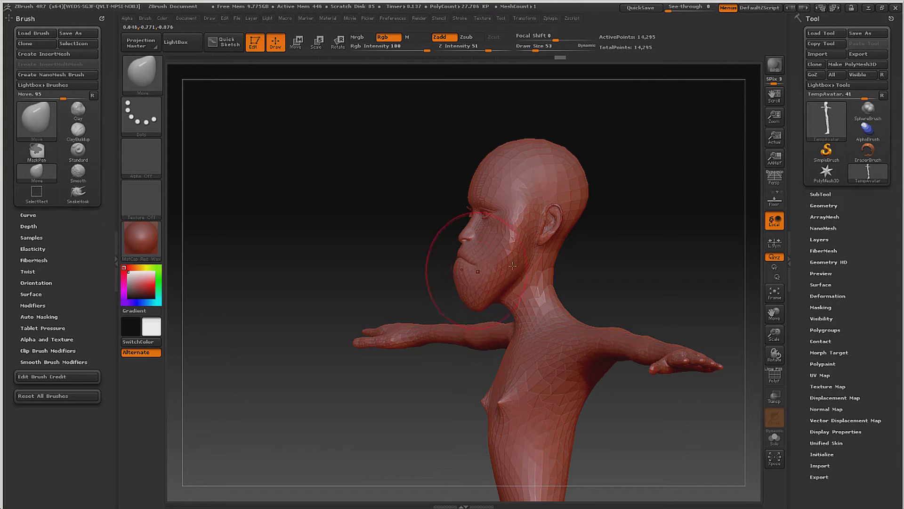
Step: From a front view, narrow the jaw into a pointed chin, then undo two jaw changes
left_click_drag(634, 237, 653, 233, "shift")
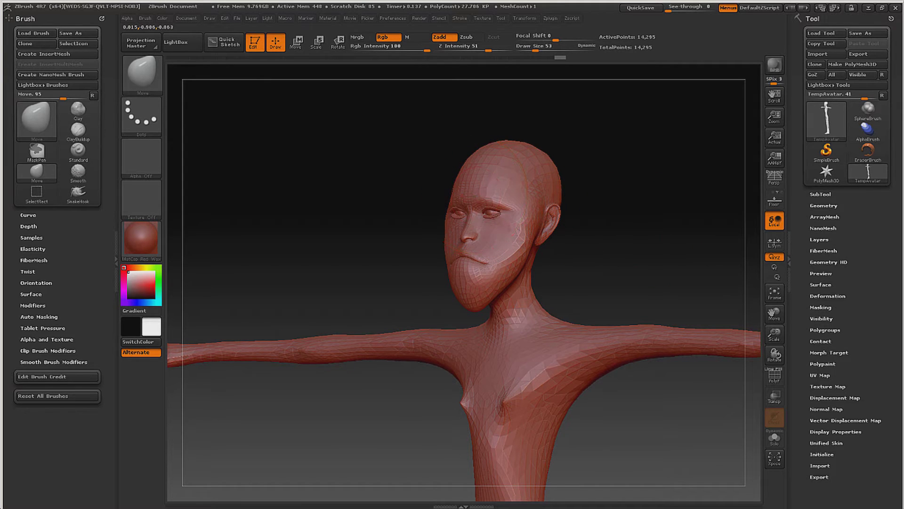
left_click_drag(652, 242, 651, 254, "shift")
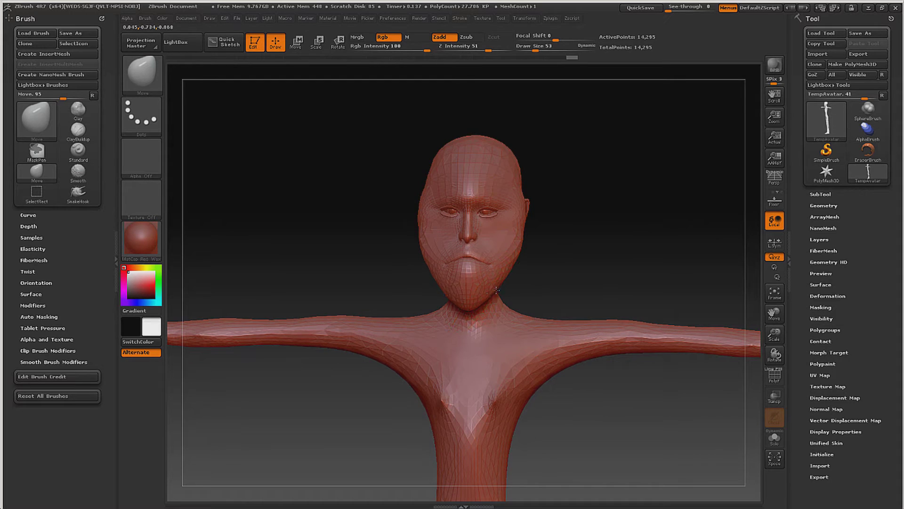
left_click_drag(497, 291, 485, 284)
left_click_drag(430, 278, 477, 282)
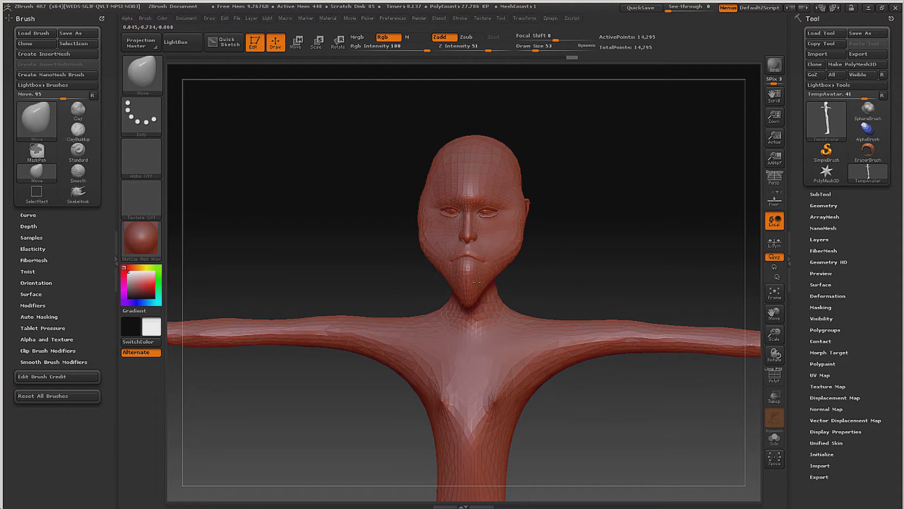
key("ctrl+z")
key("ctrl+z")
key("ctrl+z")
key("ctrl+z")
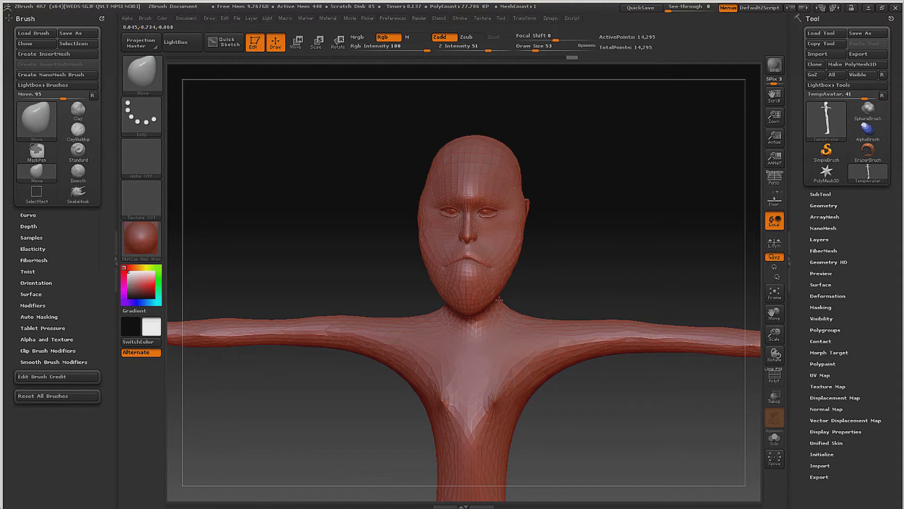
key("ctrl+z")
Step: Turn the head sideways, enlarge the brush to 78, and pull the face and nose forward
left_click_drag(598, 236, 430, 203)
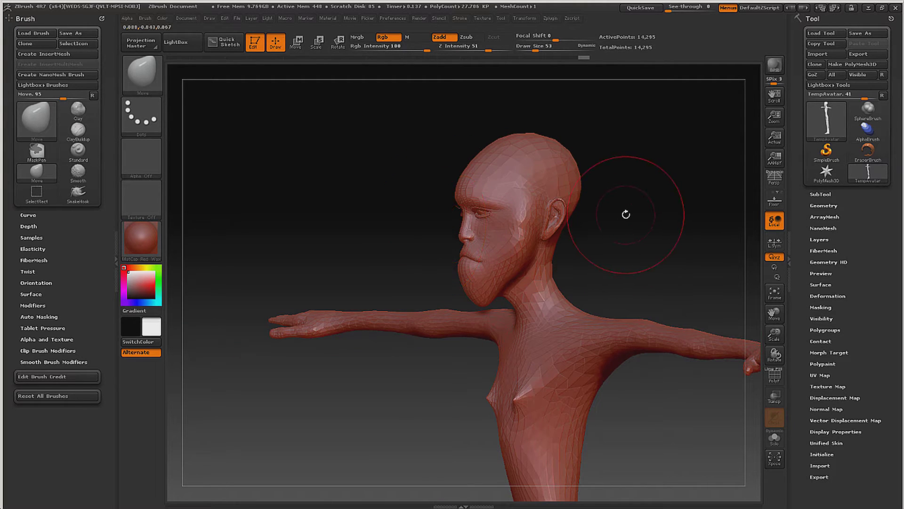
key("space")
left_click_drag(624, 218, 636, 218)
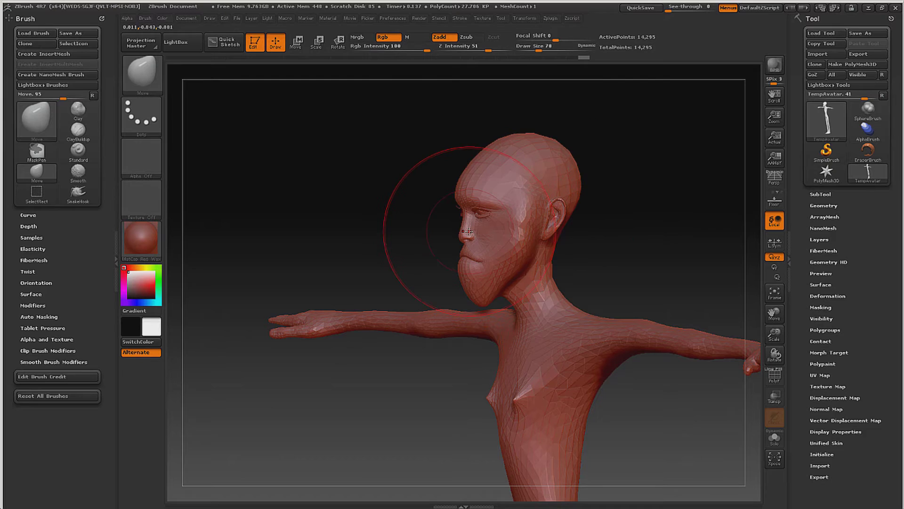
left_click_drag(467, 234, 446, 230)
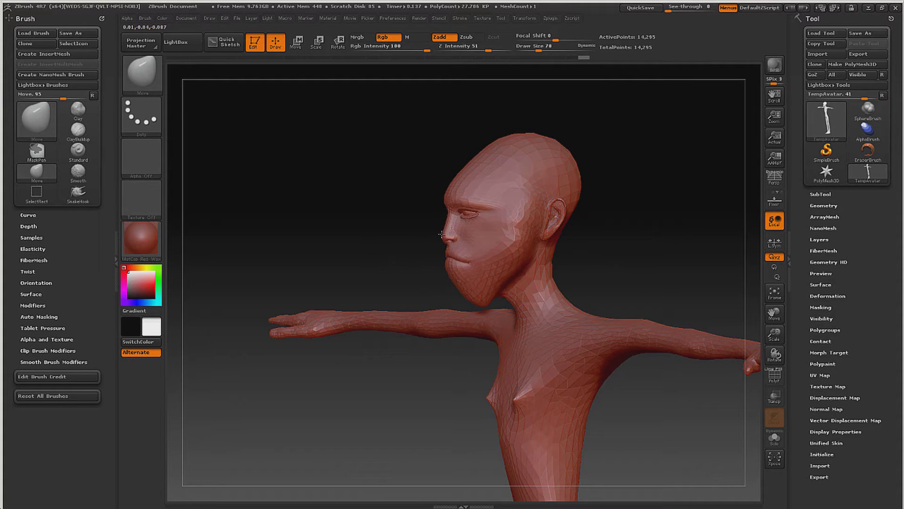
Step: Return to a front view, reduce the brush to size 35, and zoom in on the face
left_click_drag(622, 242, 622, 250)
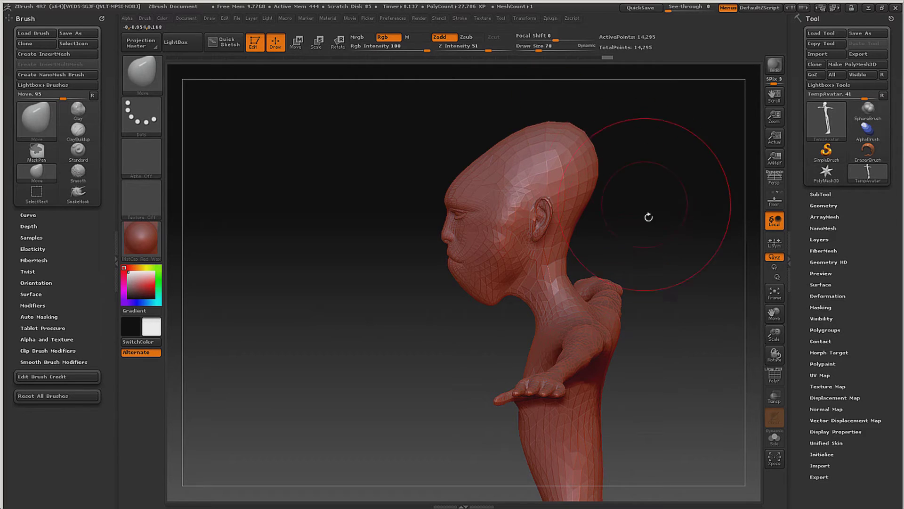
left_click_drag(647, 216, 696, 212)
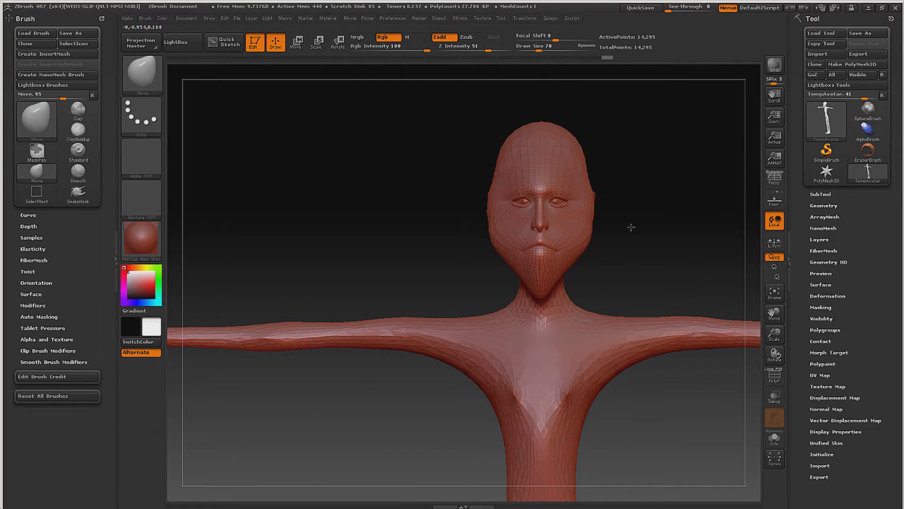
key("space")
left_click_drag(631, 229, 627, 230)
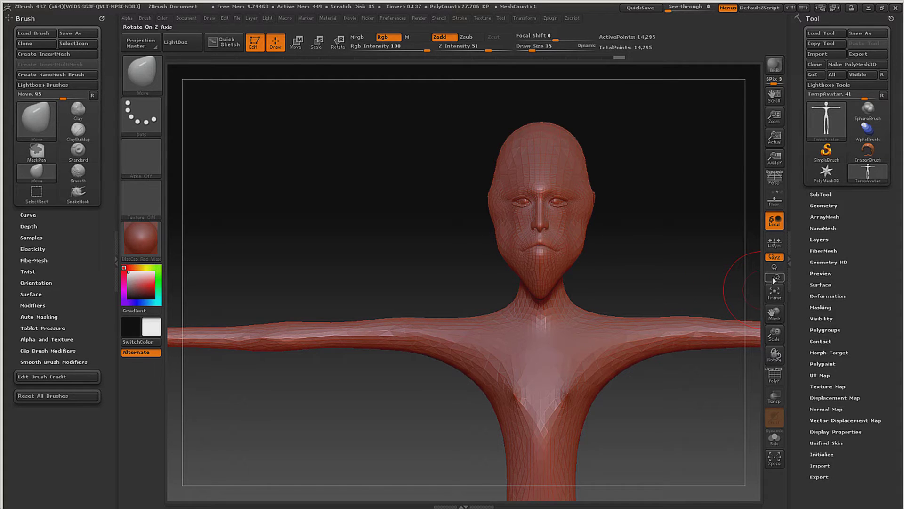
left_click_drag(774, 313, 762, 329)
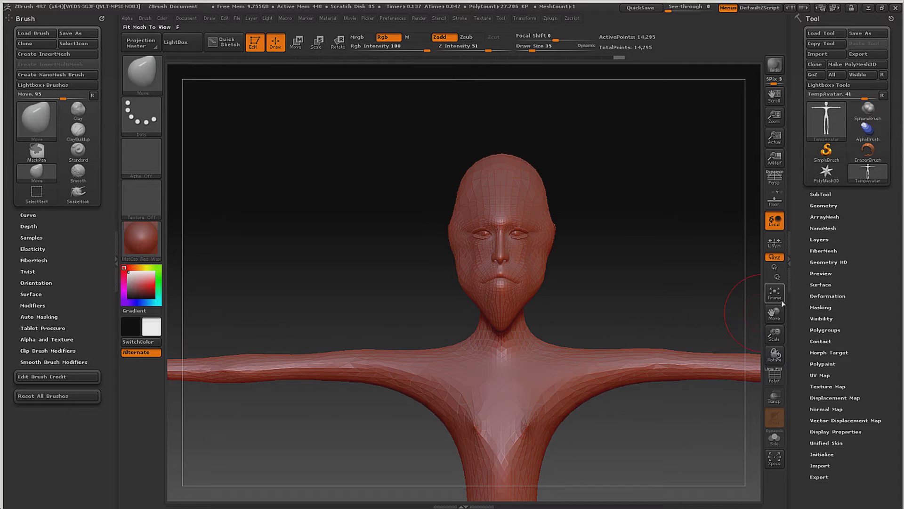
left_click_drag(768, 332, 777, 316)
Step: Set Draw Size to 19, pull the nose wider on both sides with Move, and smooth around it
key("space")
left_click_drag(633, 281, 628, 285)
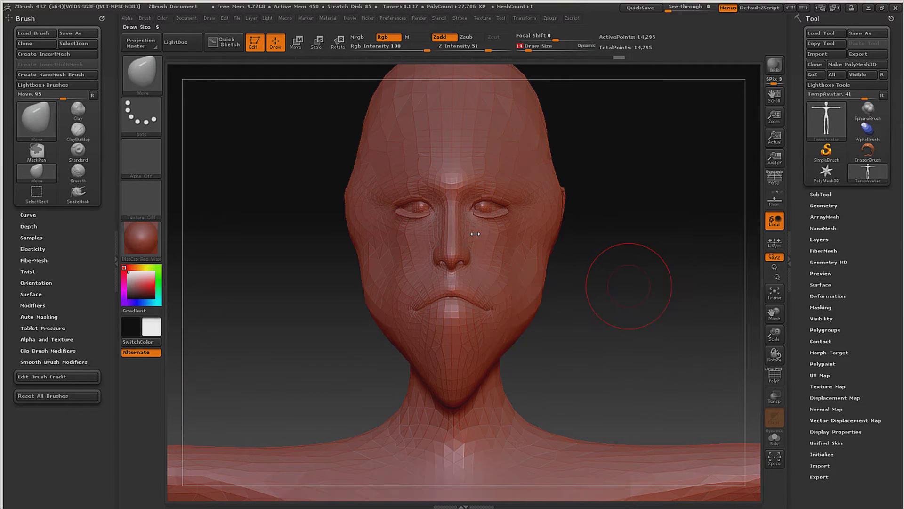
mouse_move(462, 248)
left_mouse_down()
mouse_move(506, 244)
mouse_move(476, 252)
left_mouse_up()
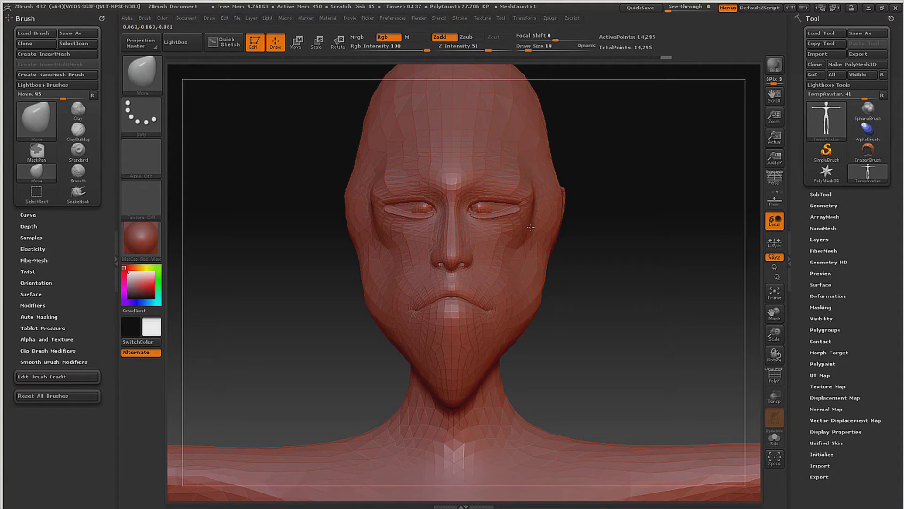
key("shift")
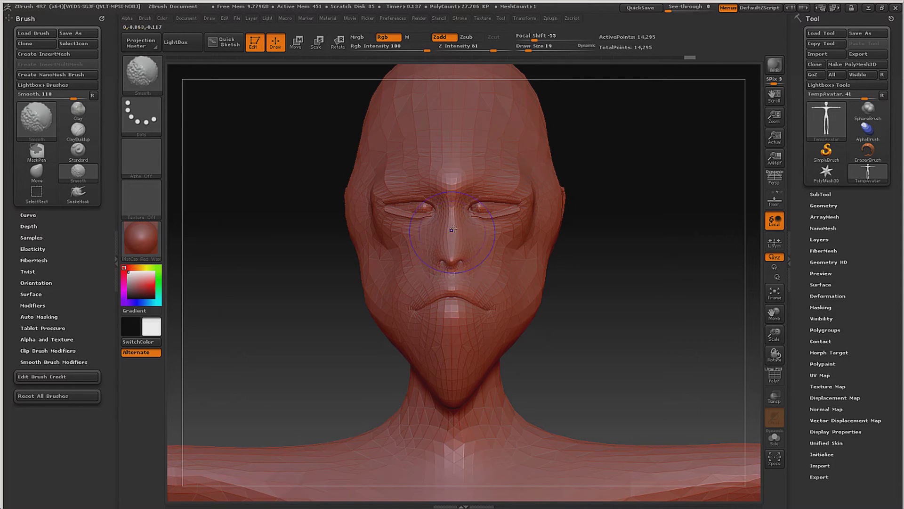
key("shift")
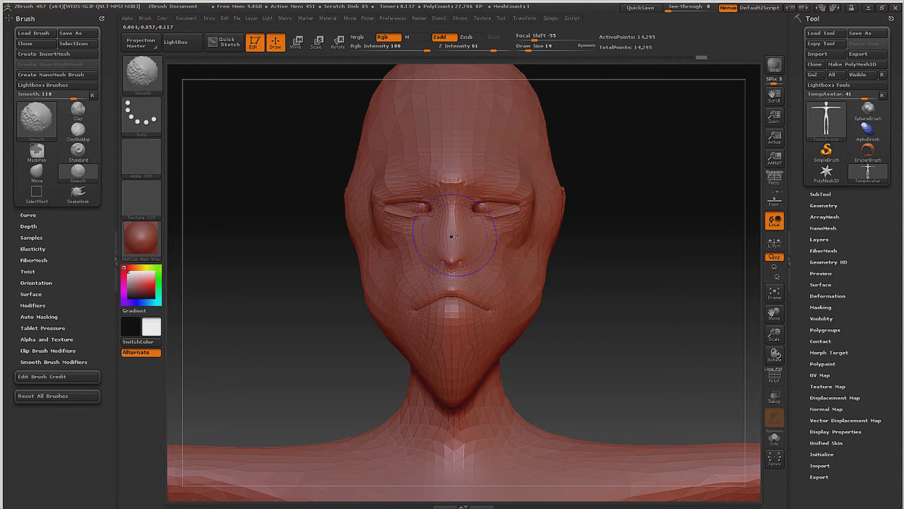
mouse_move(640, 268)
left_mouse_down()
mouse_move(586, 286)
mouse_move(592, 271)
mouse_move(654, 299)
mouse_move(537, 298)
mouse_move(603, 306)
mouse_move(651, 296)
left_mouse_up()
Step: Frame the full body and export the sculpt as TempAvatarOUT.obj via Tool > Export
left_click(781, 295)
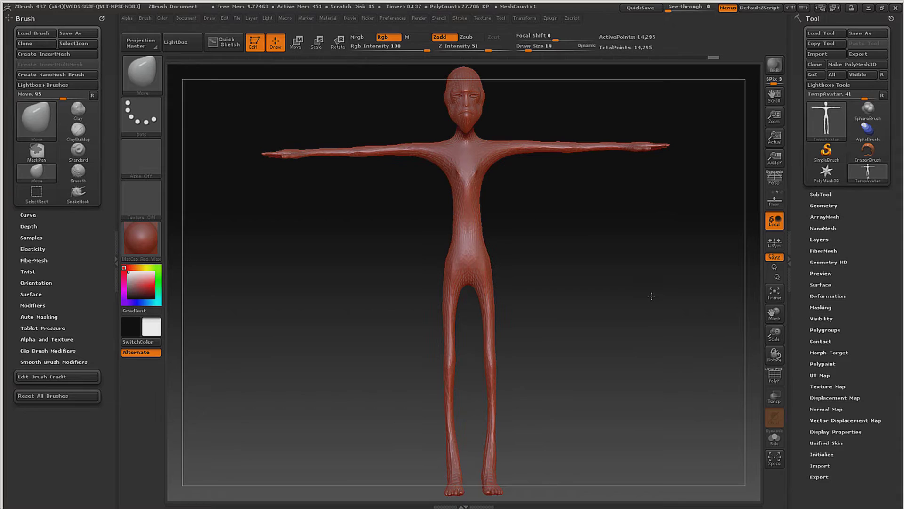
left_click(859, 54)
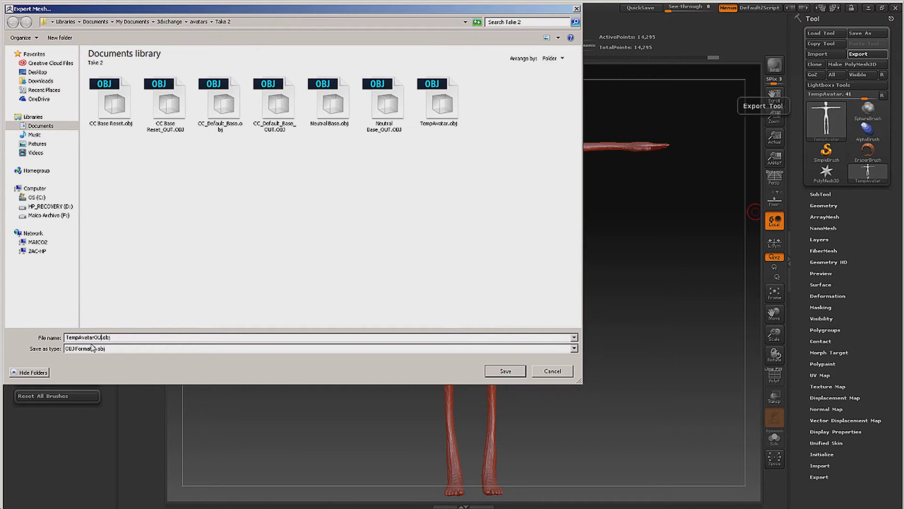
key("Return")
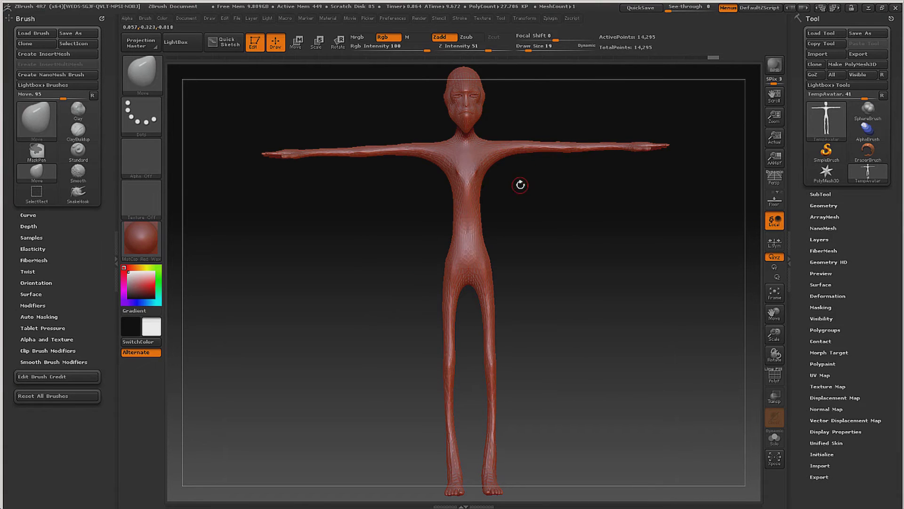
key("alt+Tab")
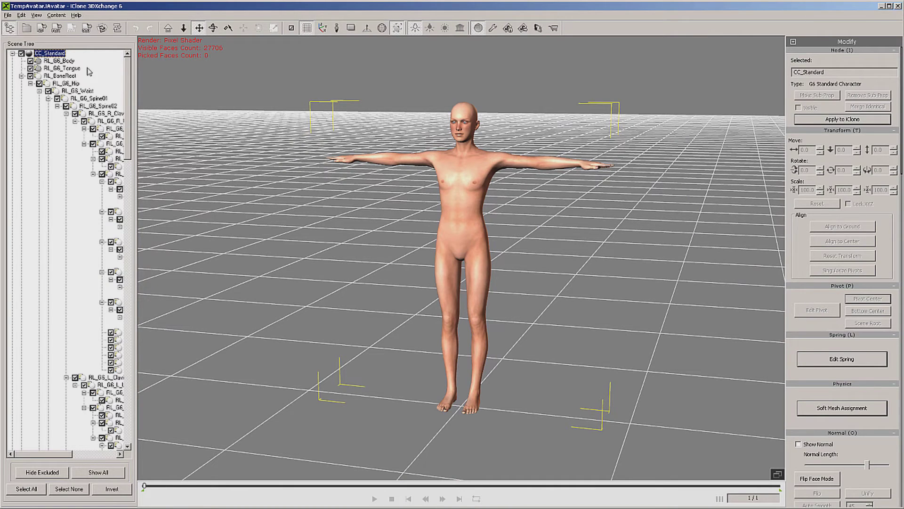
Step: Replace the RL_G6_Body mesh with the exported TempAvatarOUT.OBJ file
left_click(55, 61)
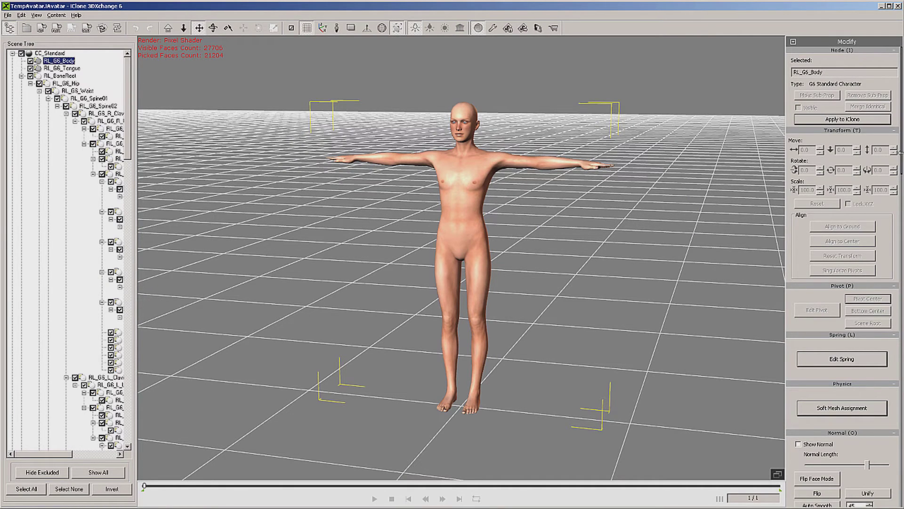
left_click_drag(900, 159, 888, 398)
left_click(867, 304)
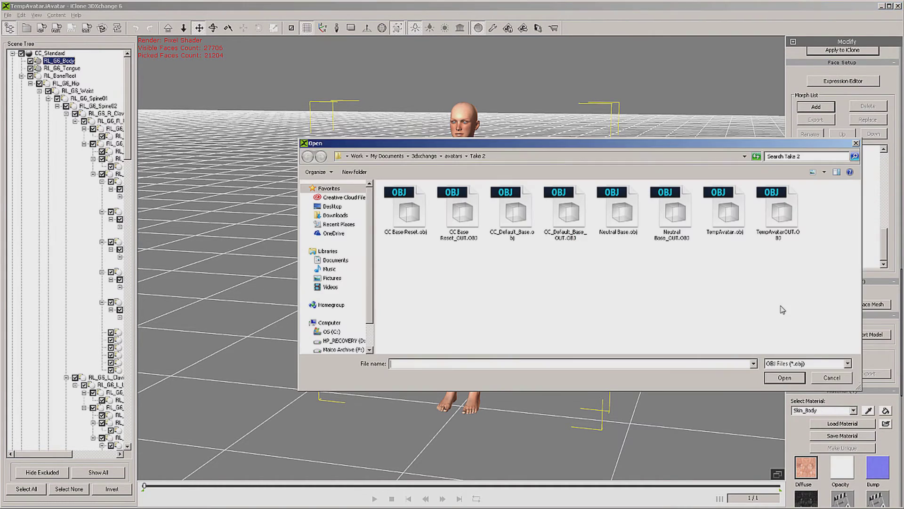
double_click(784, 221)
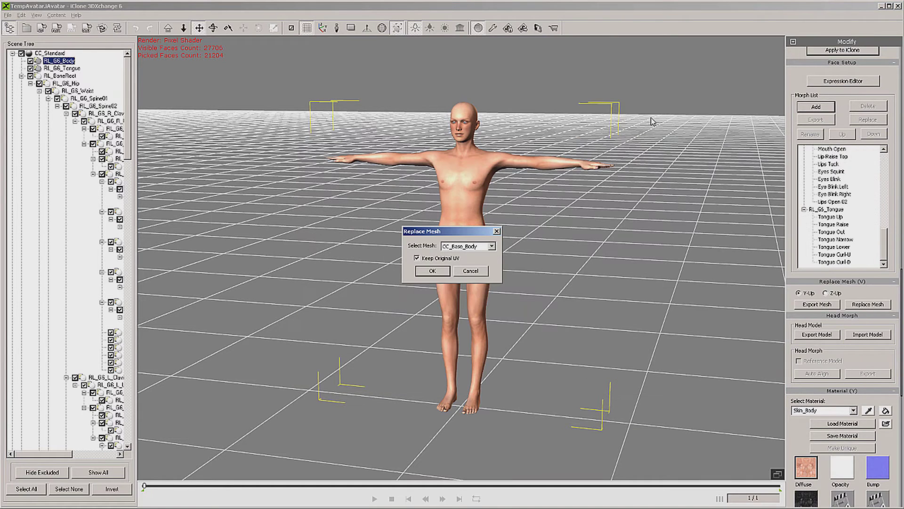
left_click(432, 271)
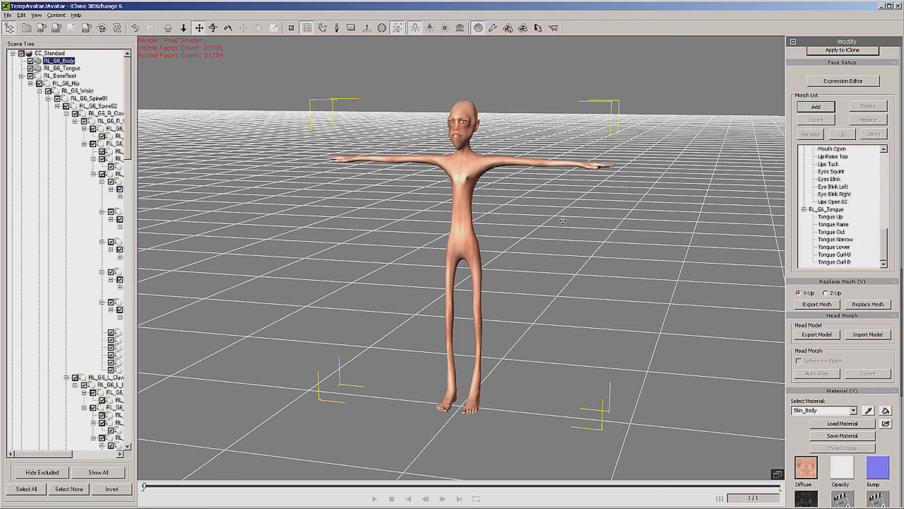
Step: Inspect the updated slender character and apply it to iClone
scroll(556, 228, "up", 5)
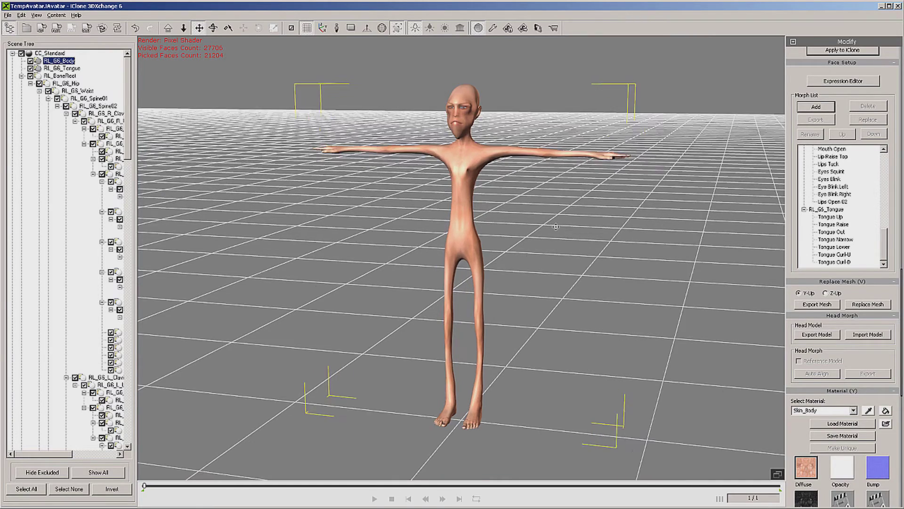
scroll(563, 288, "up", 3)
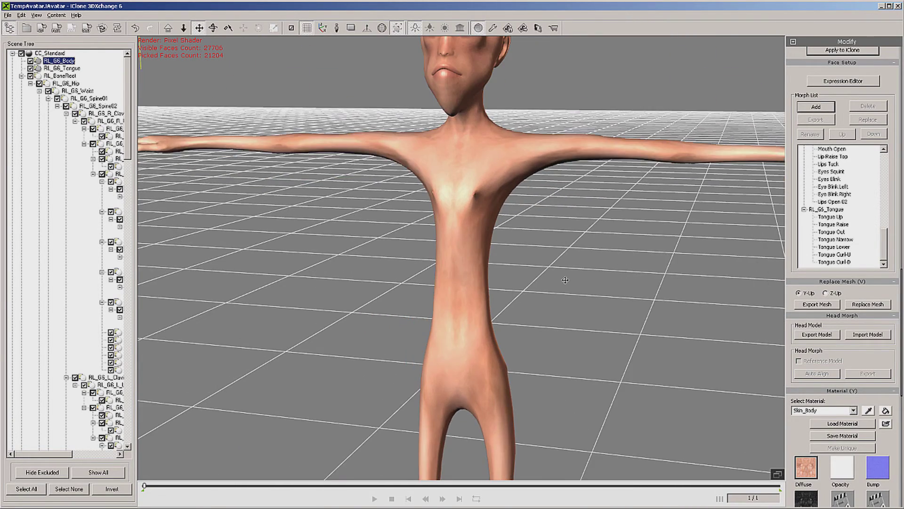
scroll(562, 324, "down", 8)
scroll(579, 311, "up", 5)
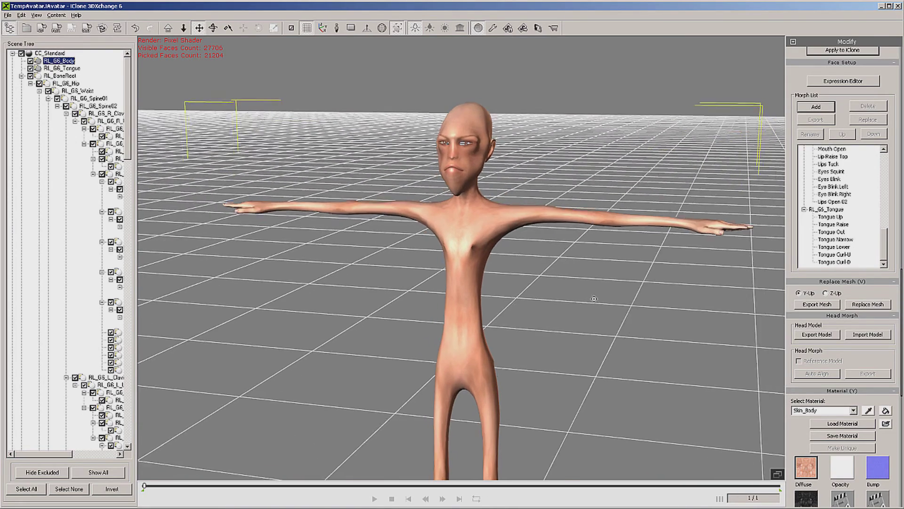
middle_click_drag(594, 299, 603, 249)
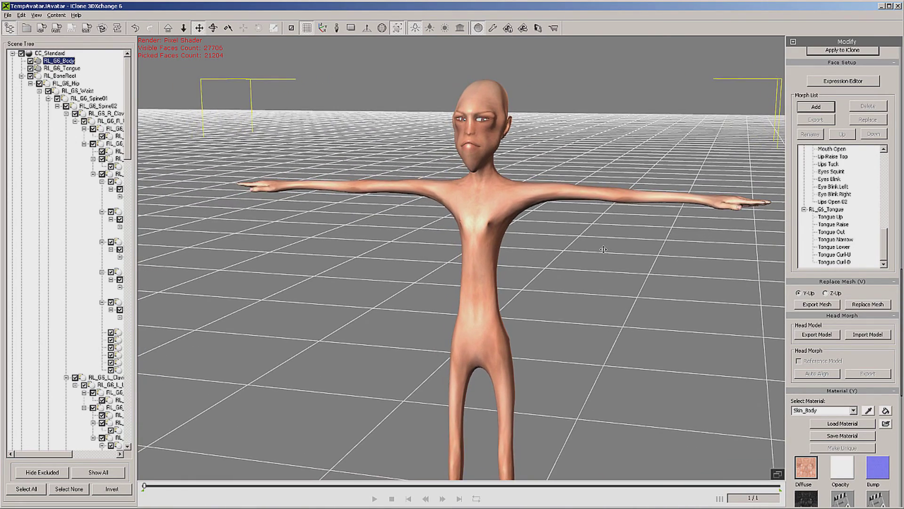
scroll(603, 250, "down", 4)
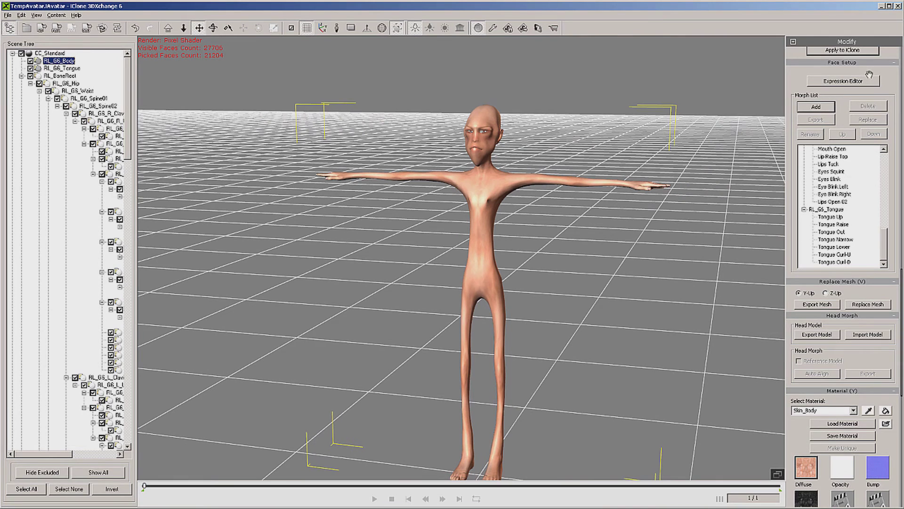
left_click(843, 50)
key("alt+Tab")
key("alt+Tab")
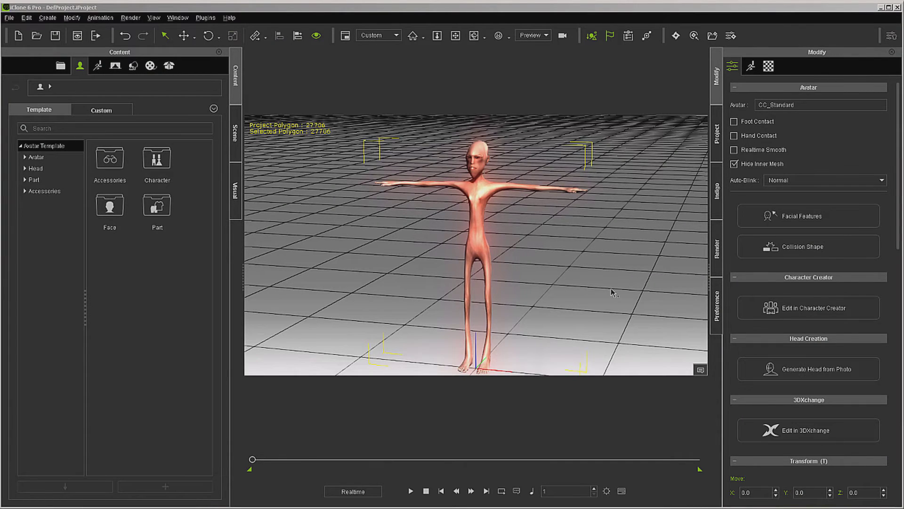
left_click(535, 284)
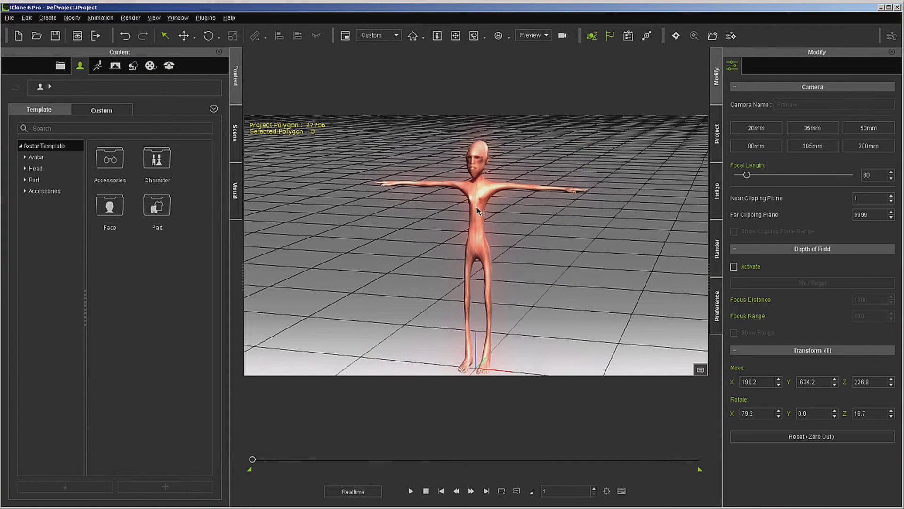
left_click(477, 208)
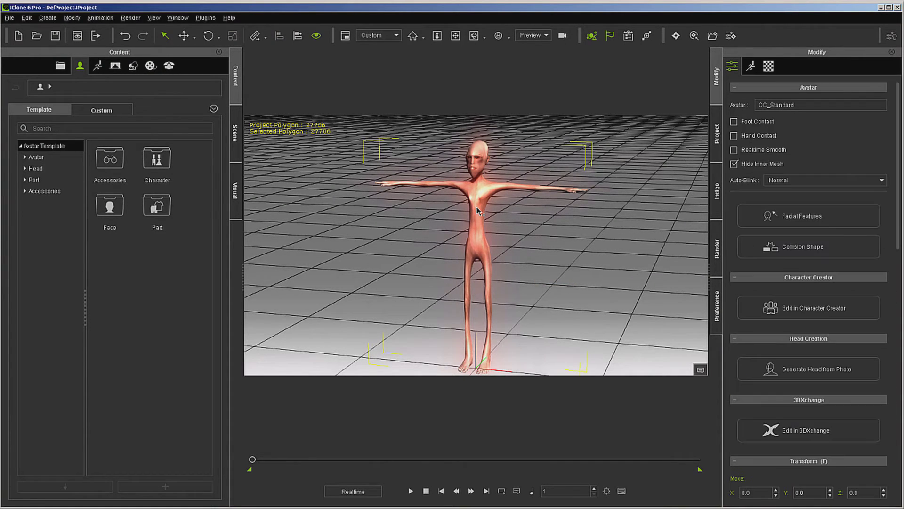
left_click(751, 66)
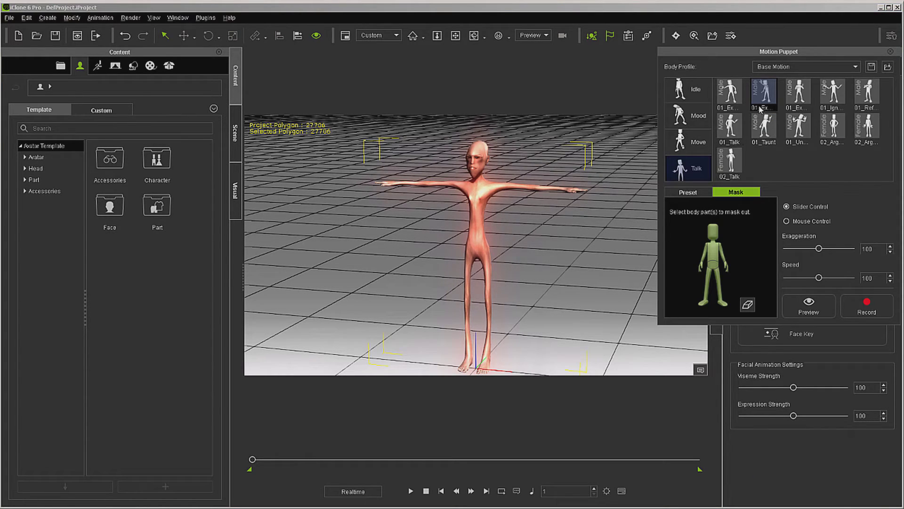
left_click(799, 316)
key("space")
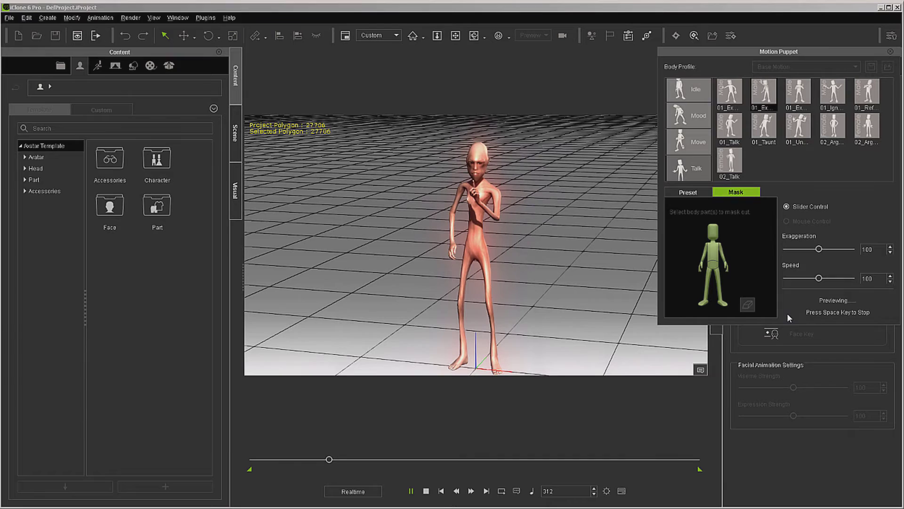
key("space")
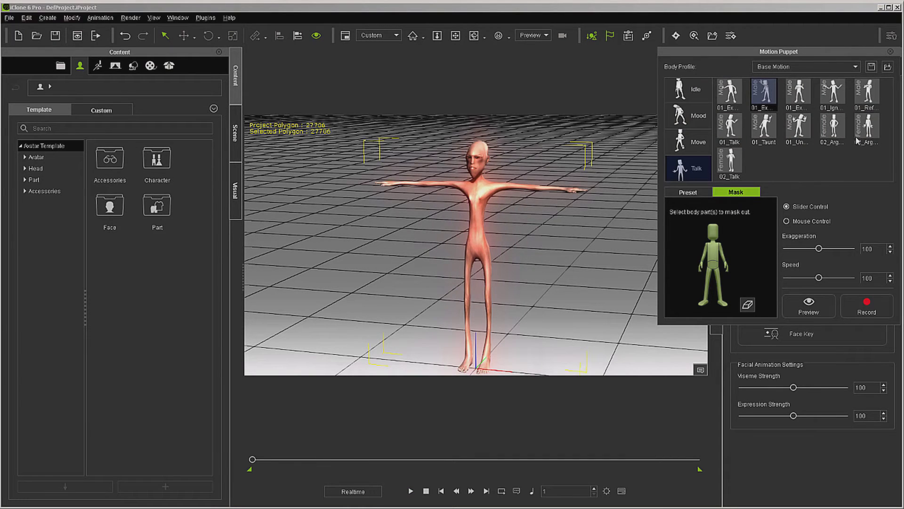
left_click(890, 52)
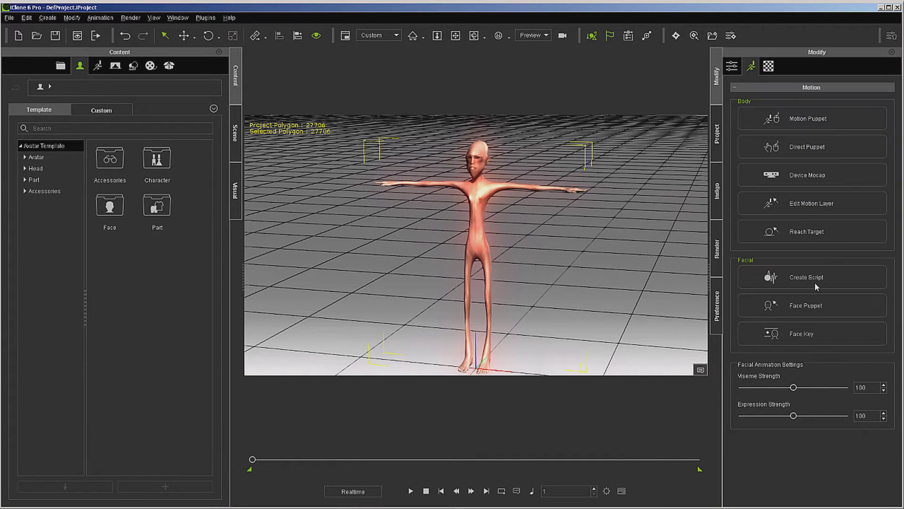
Step: Send the character to Character Creator, discarding the current project without saving
left_click(735, 68)
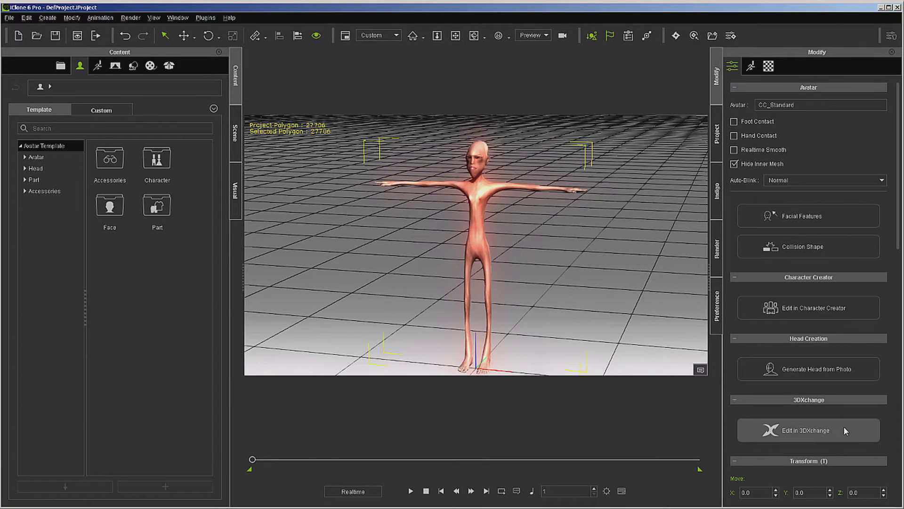
left_click(813, 310)
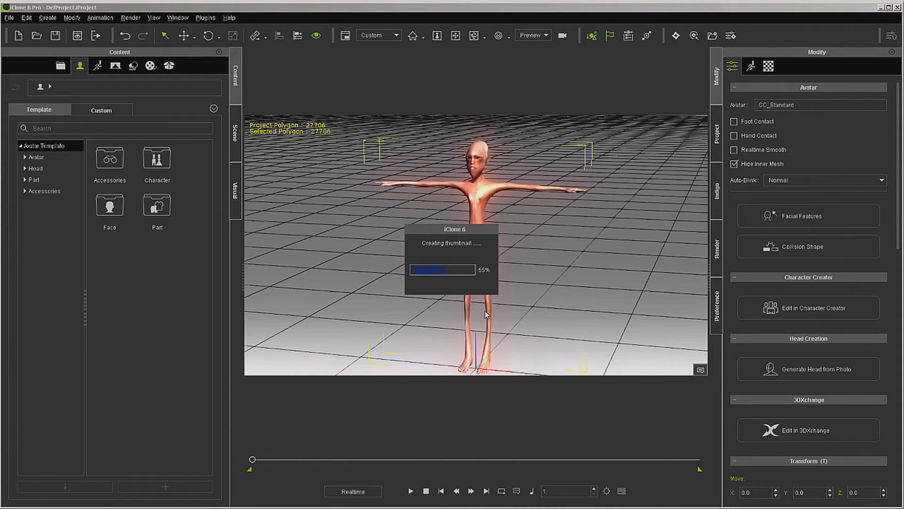
key("alt+Tab")
key("alt+Tab")
key("alt+Tab")
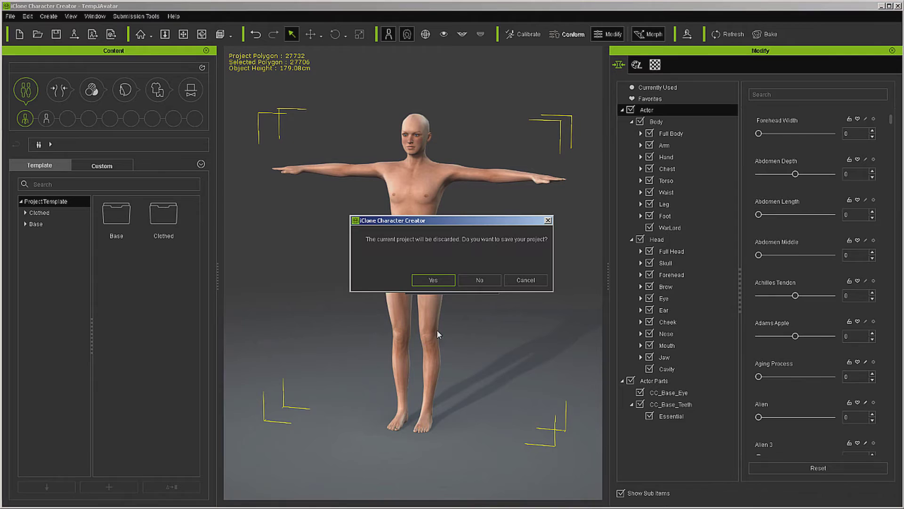
left_click(472, 281)
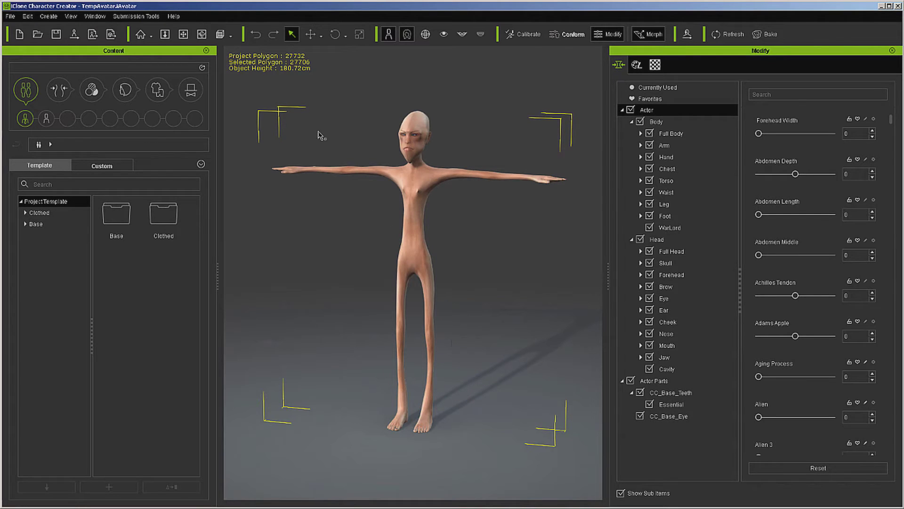
Step: Switch to the face close-up camera preset and orbit to view the head at an angle
left_click(231, 35)
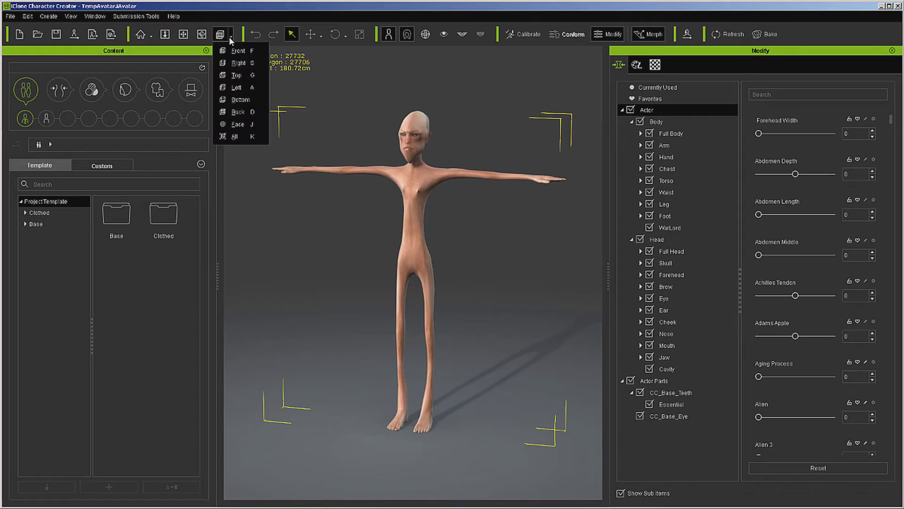
left_click(240, 125)
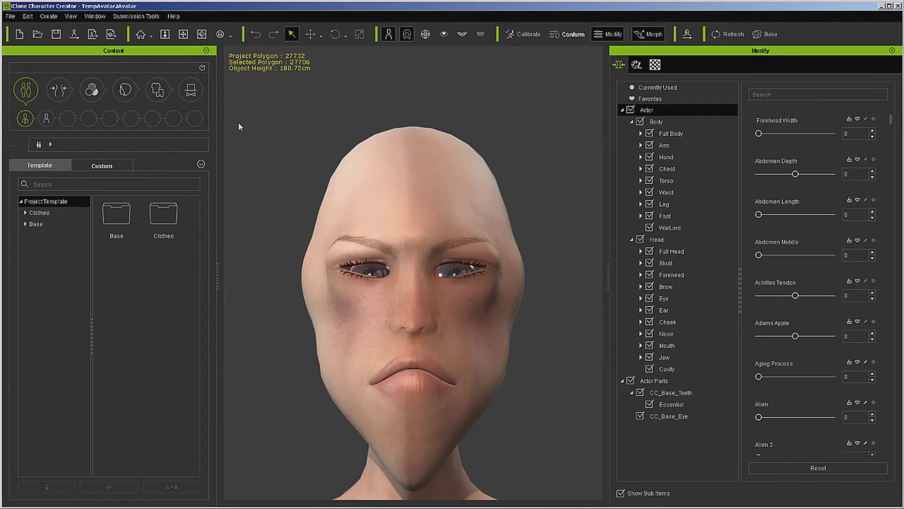
left_click(558, 237)
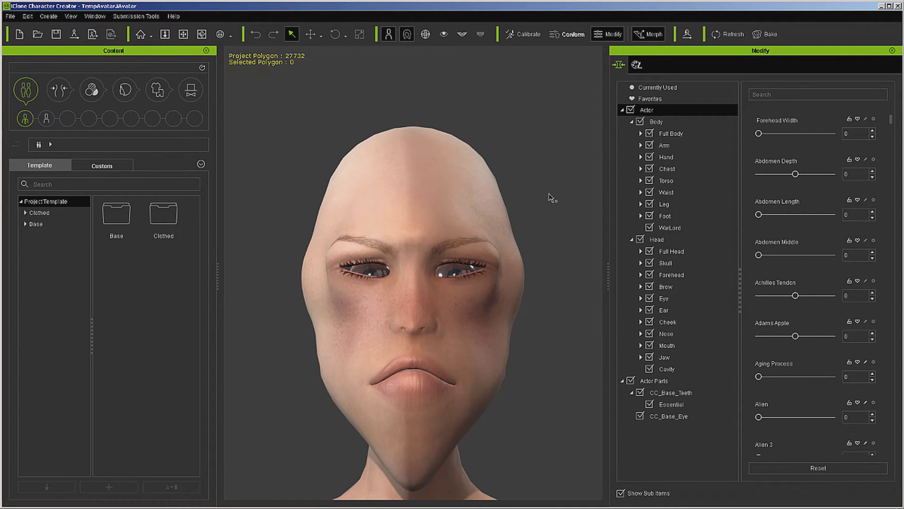
left_click(202, 34)
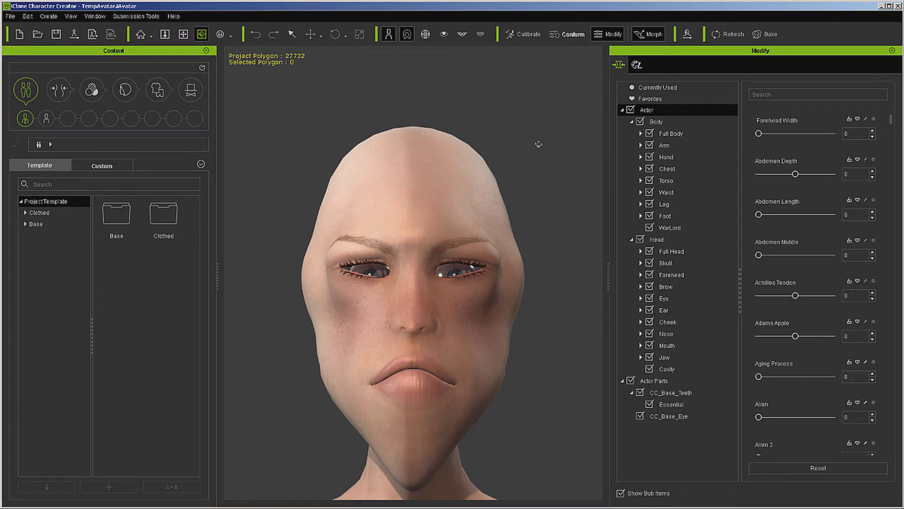
left_click_drag(535, 142, 510, 205)
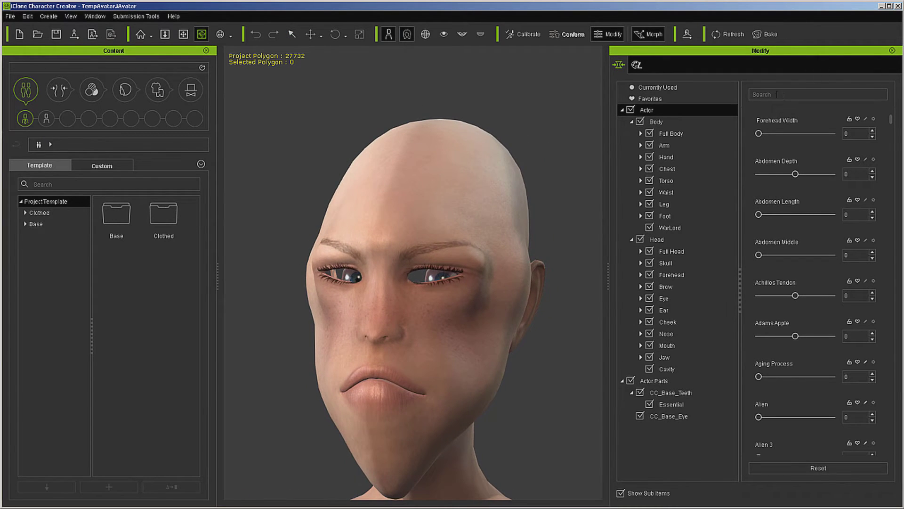
Step: Search 'eyeball' and set Forward-Back -200, Up-Down 67 and Enlarge 50
type("eyeball")
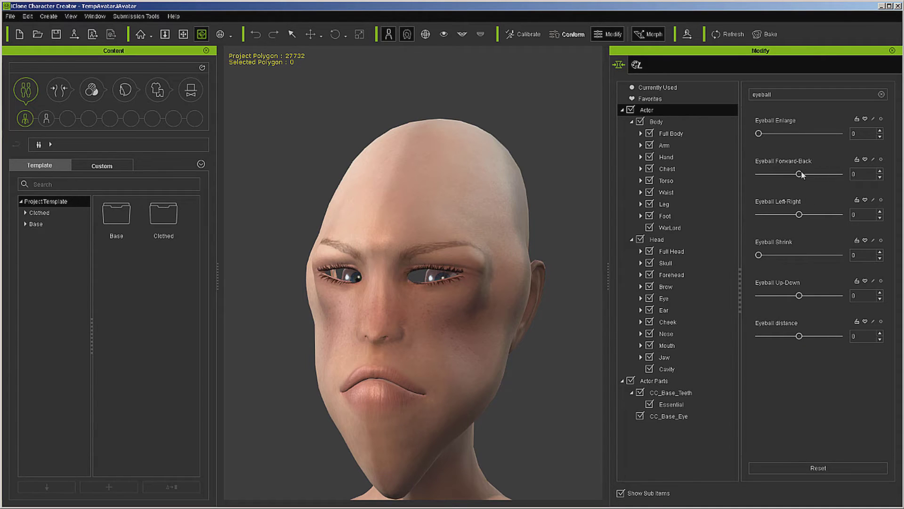
left_click_drag(800, 174, 751, 178)
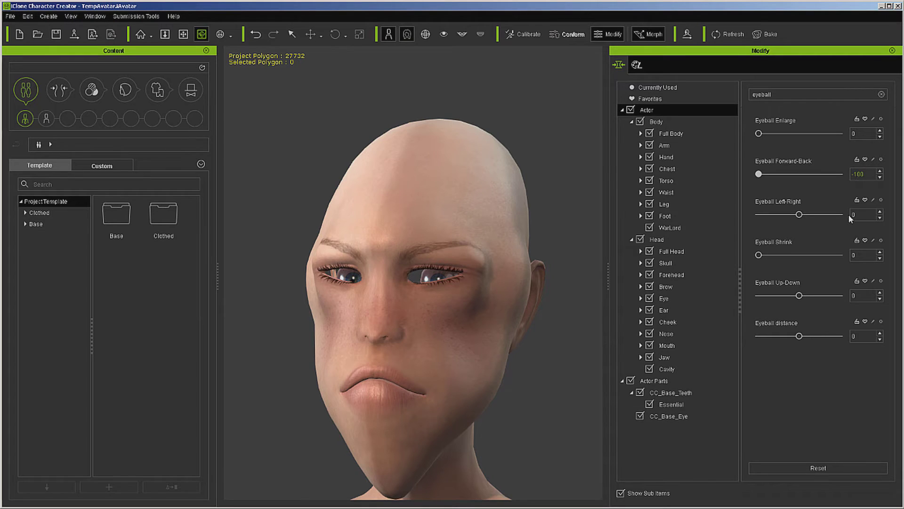
key("BackSpace")
type("2")
key("Return")
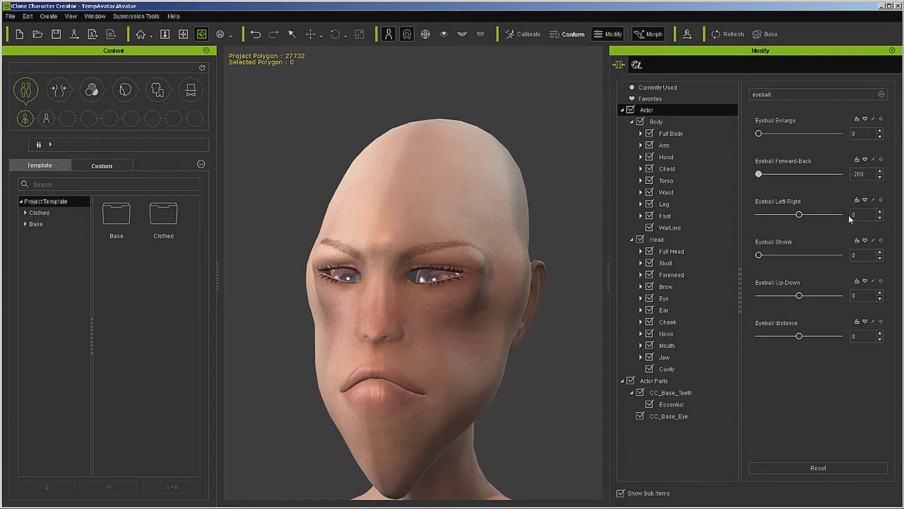
right_click_drag(542, 121, 572, 125)
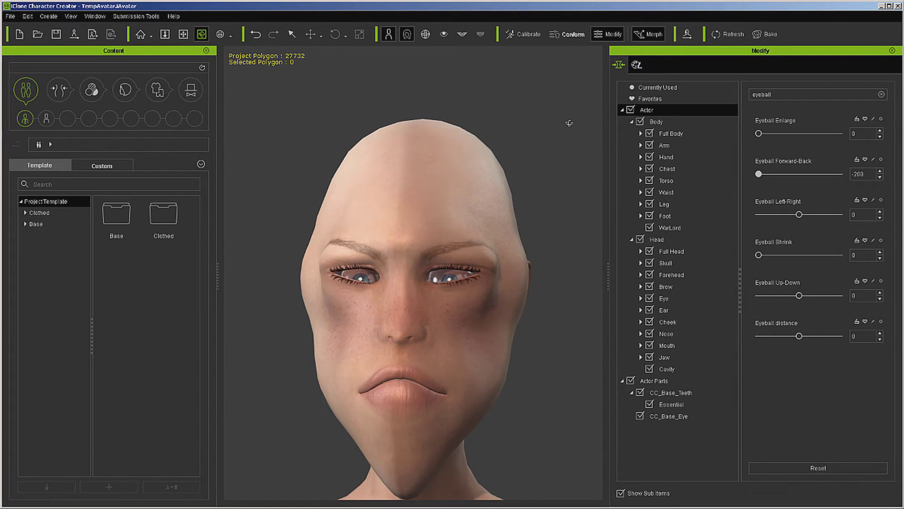
left_click_drag(800, 295, 828, 296)
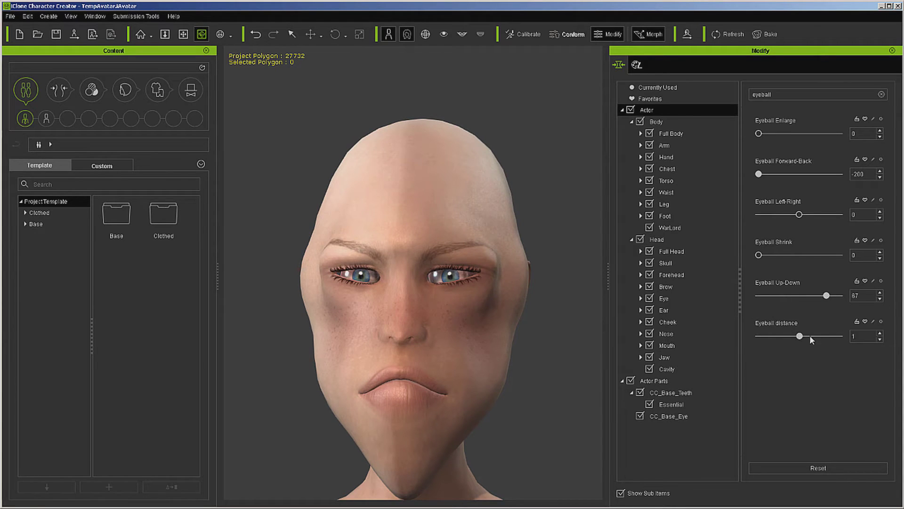
left_click_drag(810, 335, 797, 337)
left_click_drag(768, 132, 790, 133)
Step: Open the mouth to check the teeth, search 'teeth' in Modify, then close the mouth
left_click(462, 34)
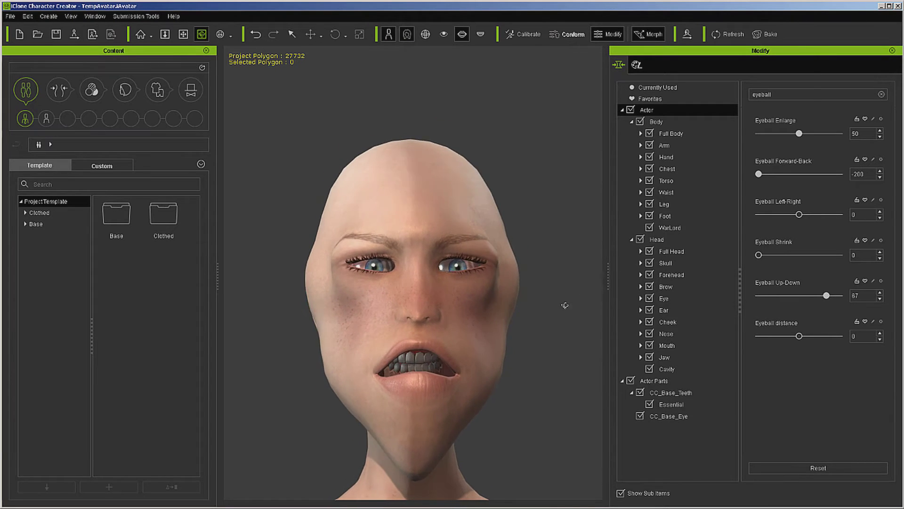
double_click(790, 92)
type("teeth")
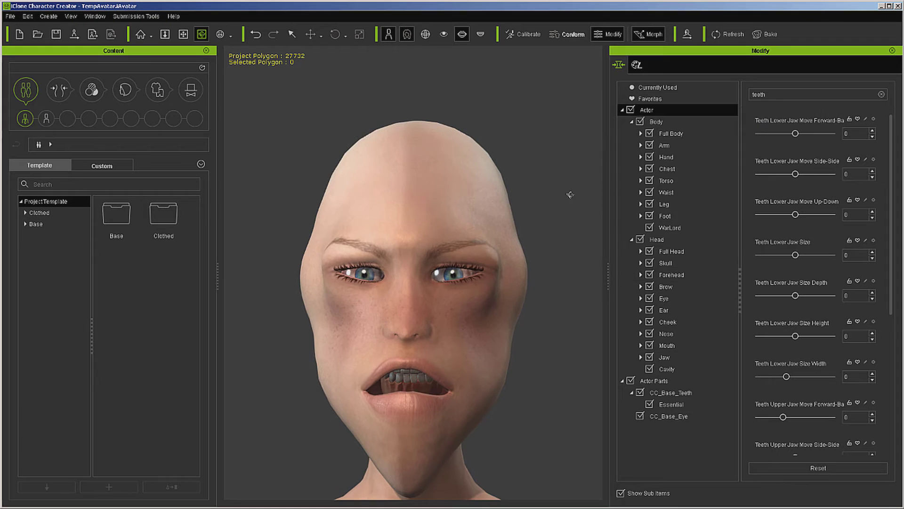
left_click(462, 34)
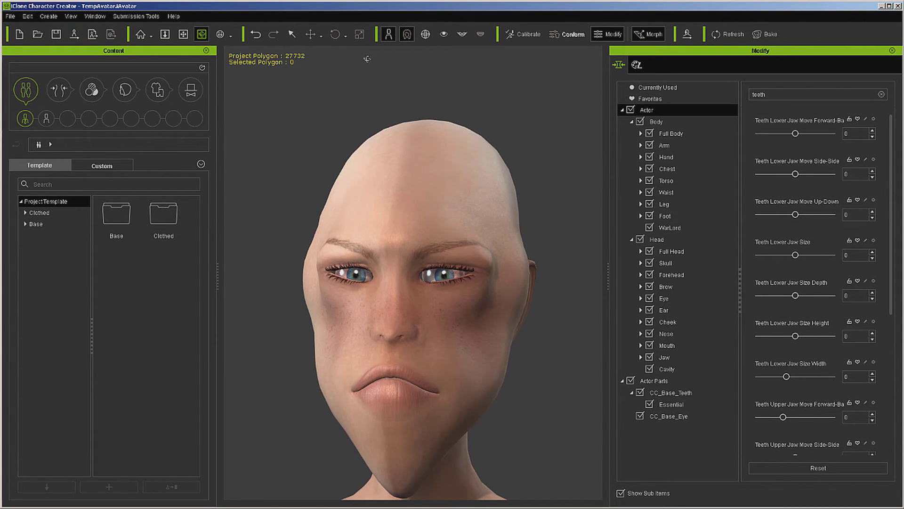
Step: Return to the Home view and save the avatar, sending it to iClone 6 Pro
left_click(140, 34)
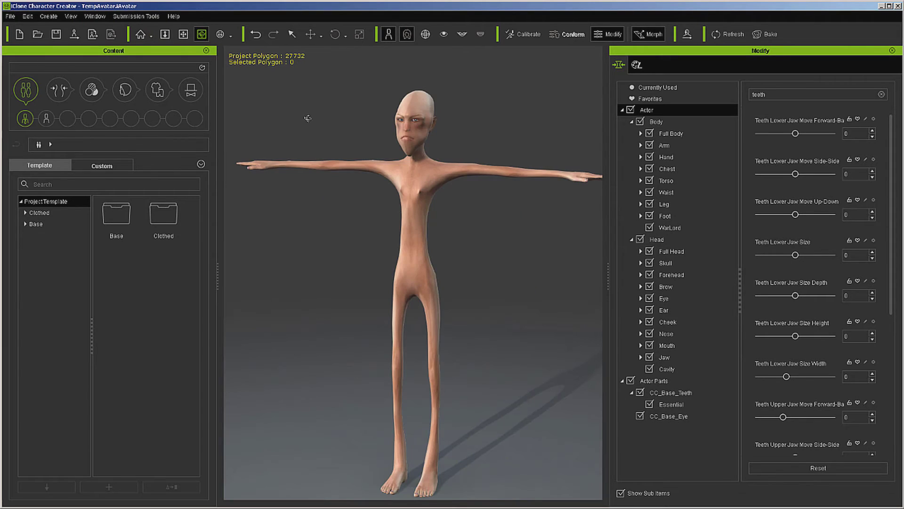
right_click_drag(500, 253, 471, 255)
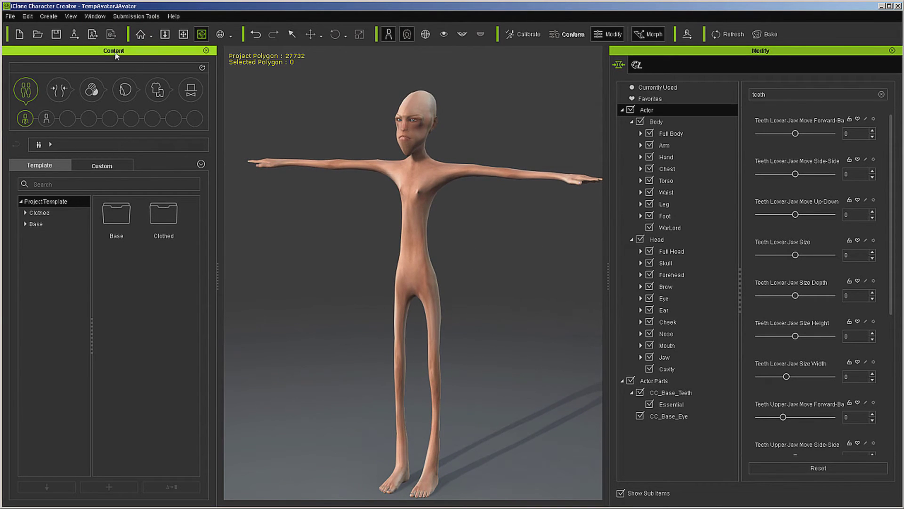
left_click(74, 33)
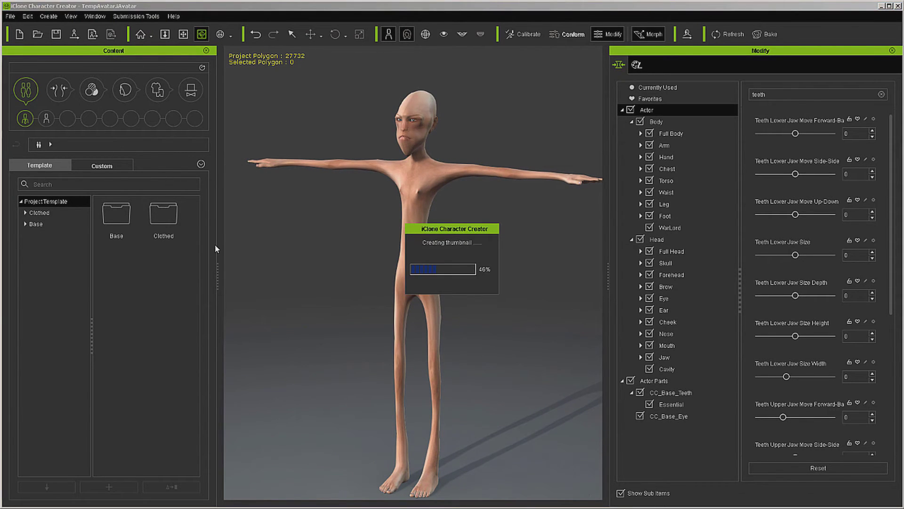
key("alt+Tab")
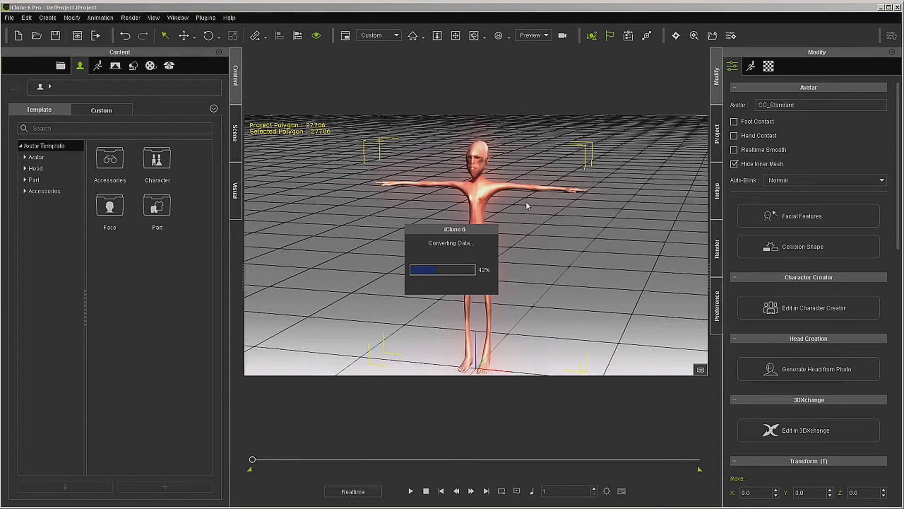
Step: Record a Talk preset body motion with the Motion Puppet
left_click(748, 68)
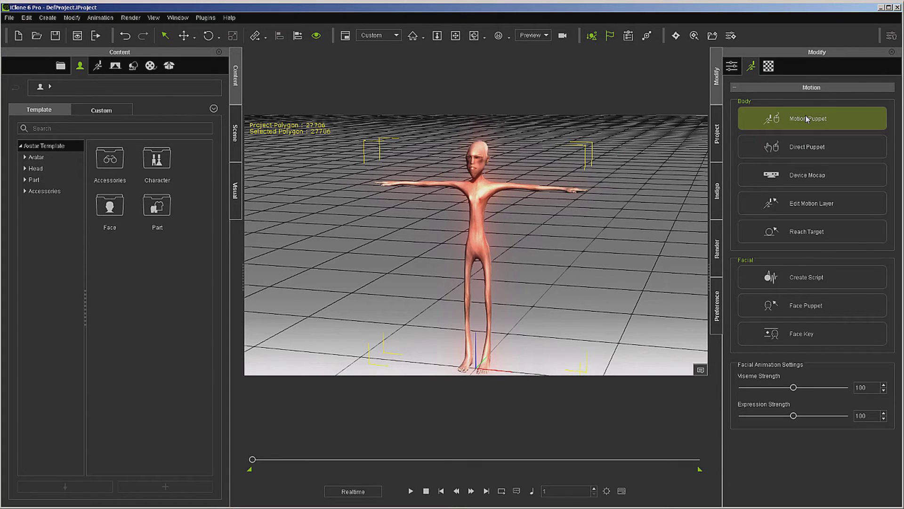
left_click(806, 119)
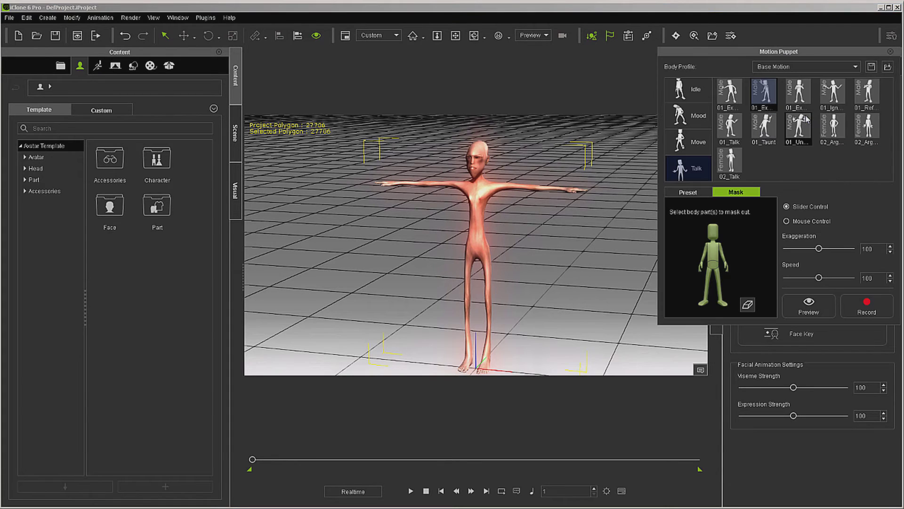
left_click(759, 95)
left_click(859, 311)
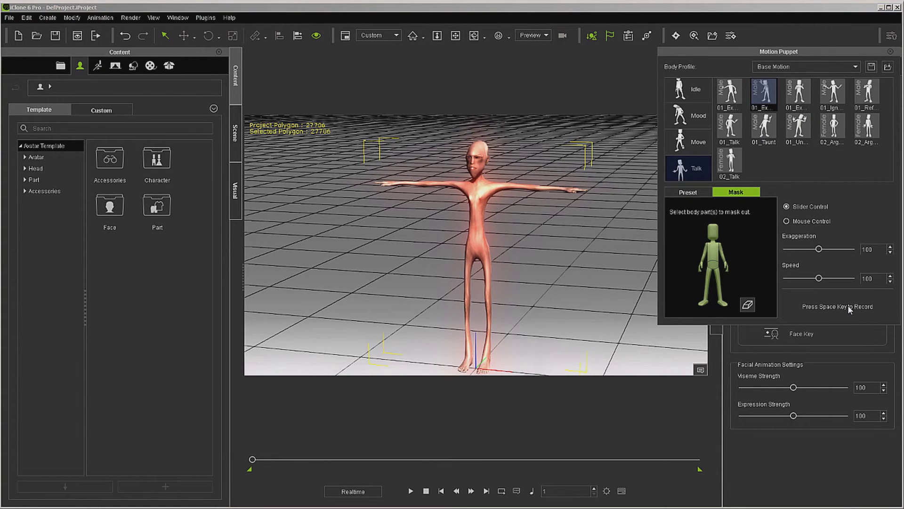
key("space")
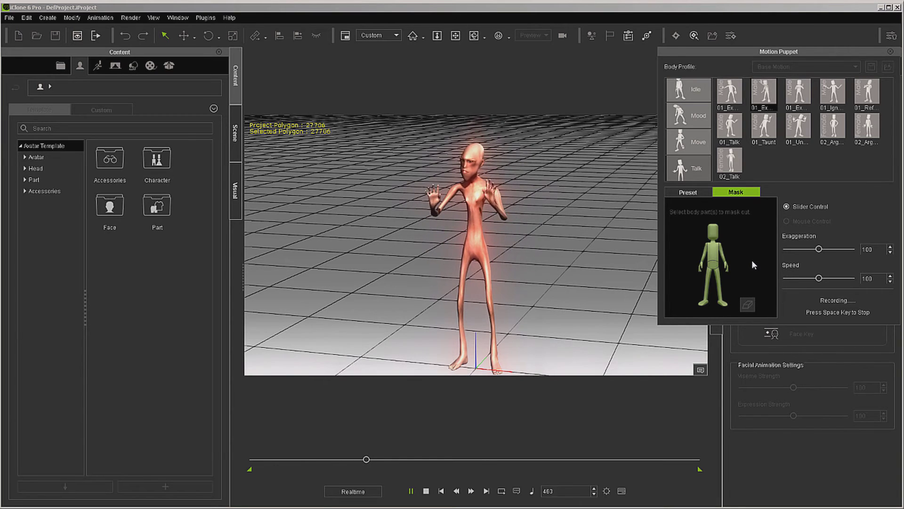
key("space")
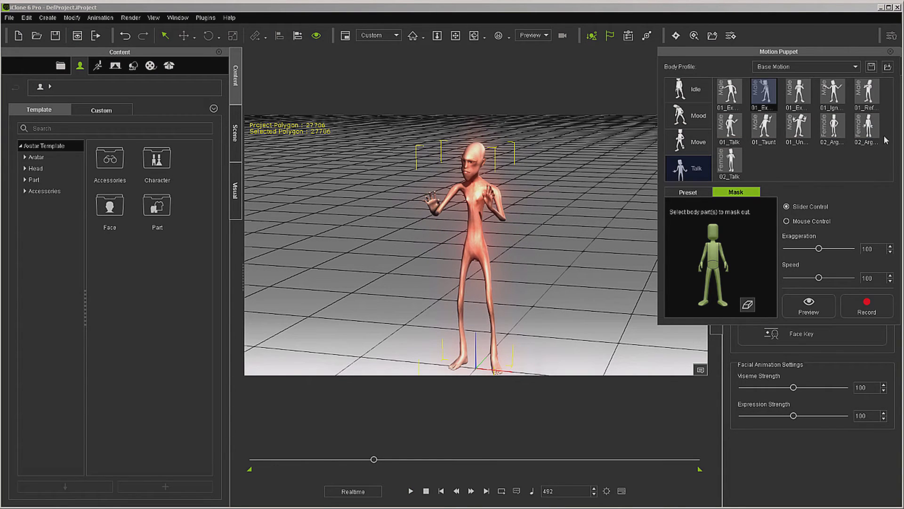
left_click(890, 51)
Step: Rewind, load life2.wav as the voice script, and stop once it has played
left_click(444, 491)
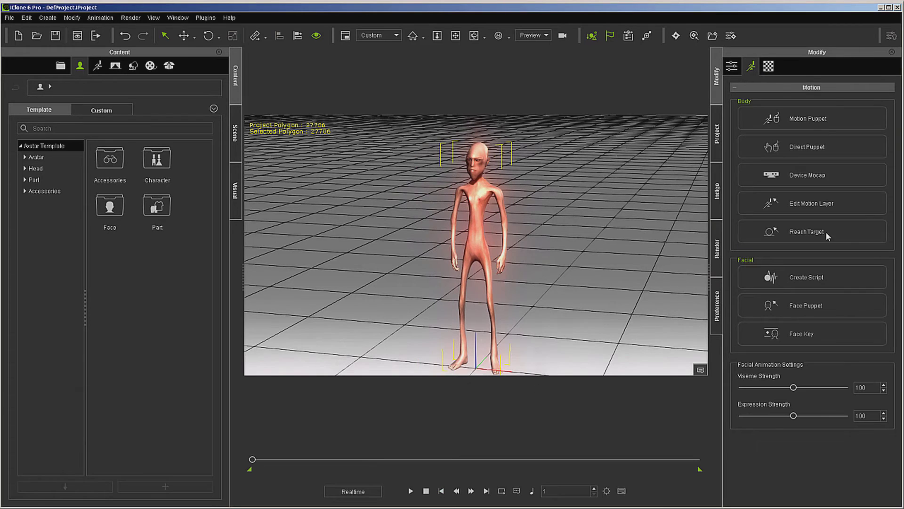
left_click(813, 277)
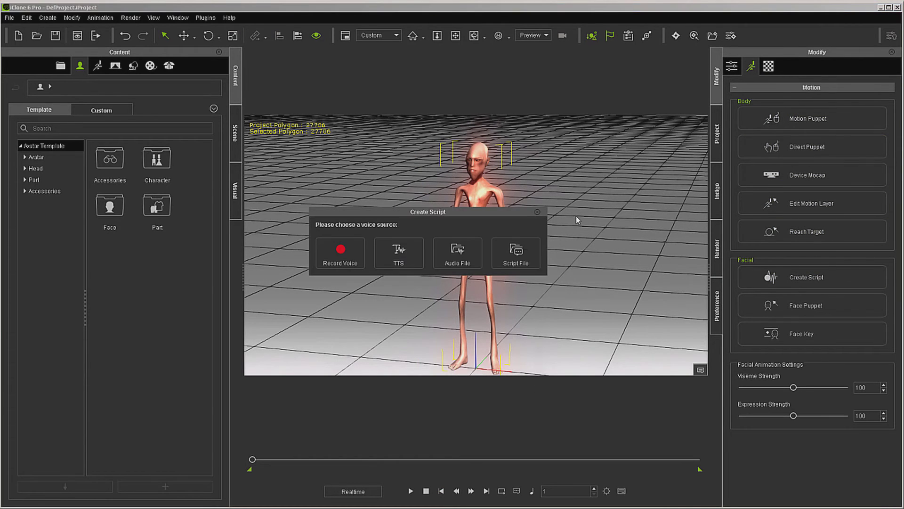
left_click(458, 255)
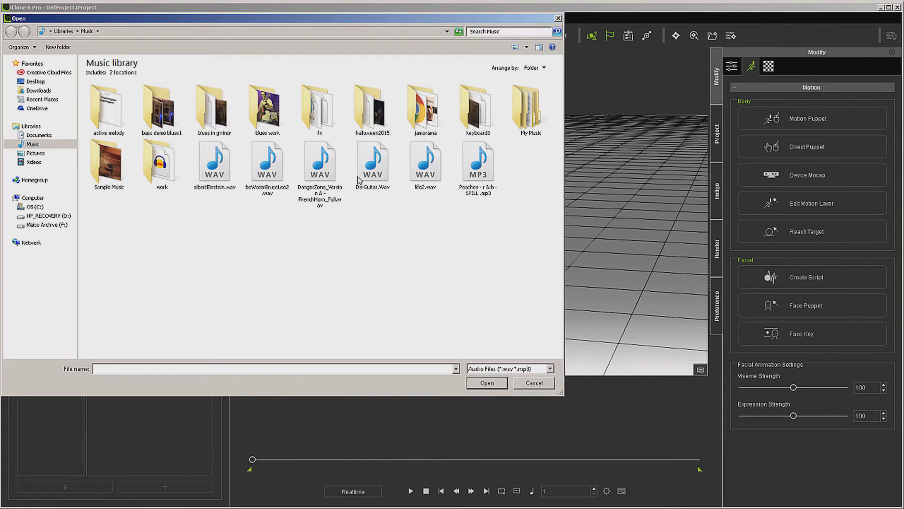
double_click(424, 167)
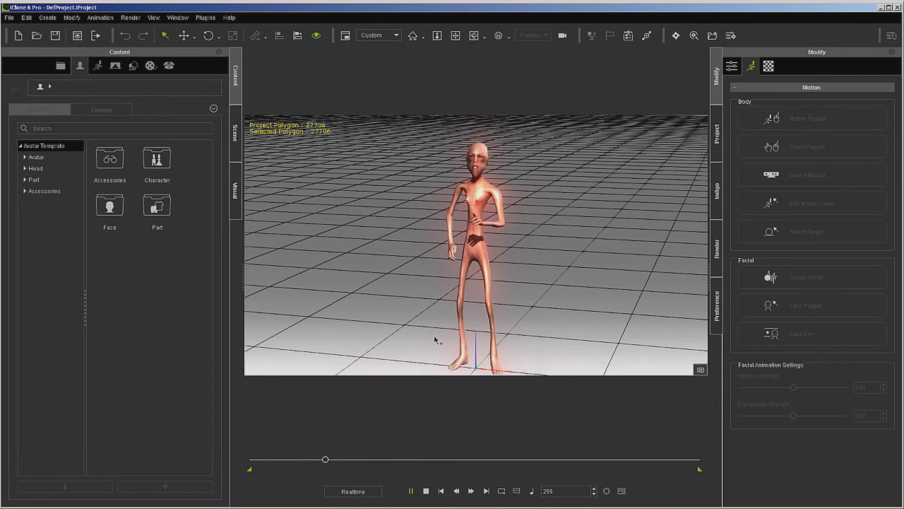
left_click(426, 492)
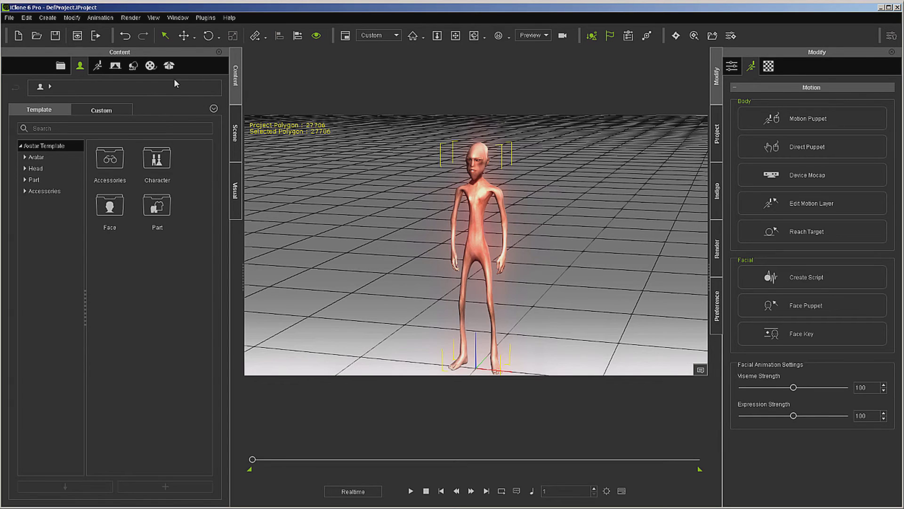
Step: Add the character to the Tutorials custom library under the name Morph1
left_click(99, 110)
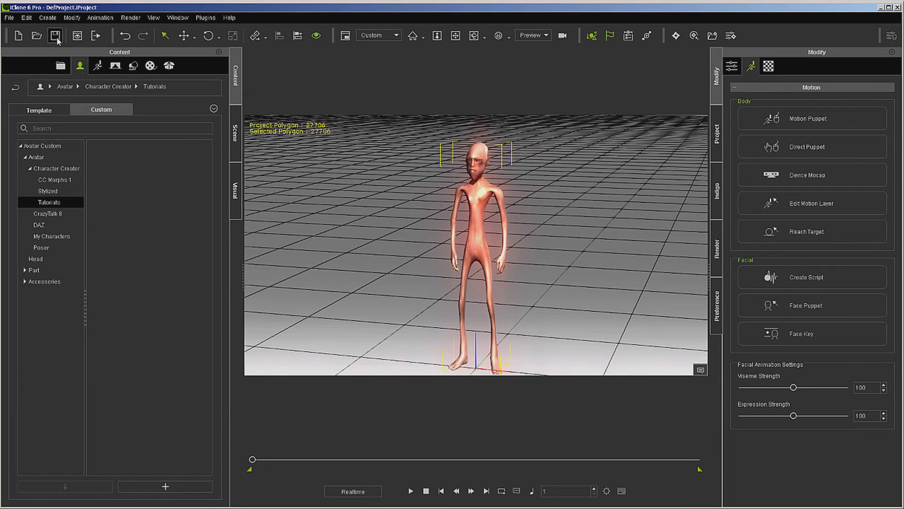
left_click(173, 485)
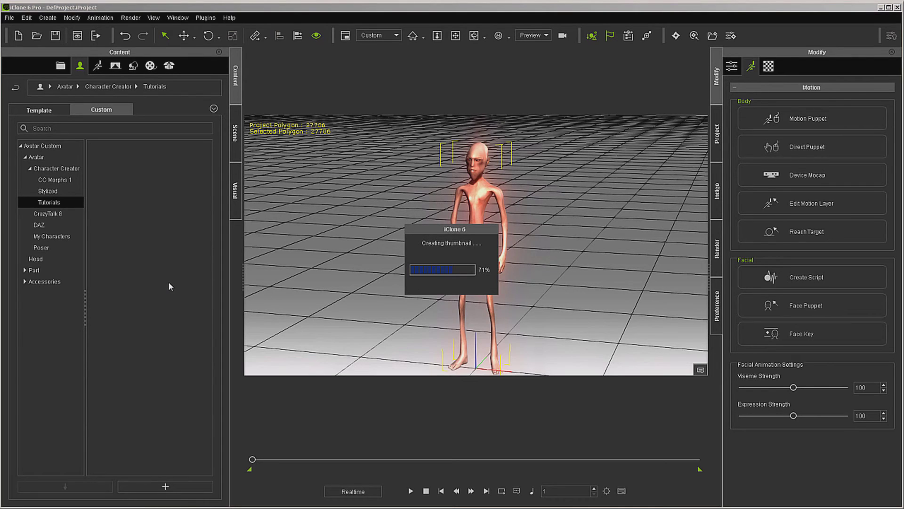
type("A")
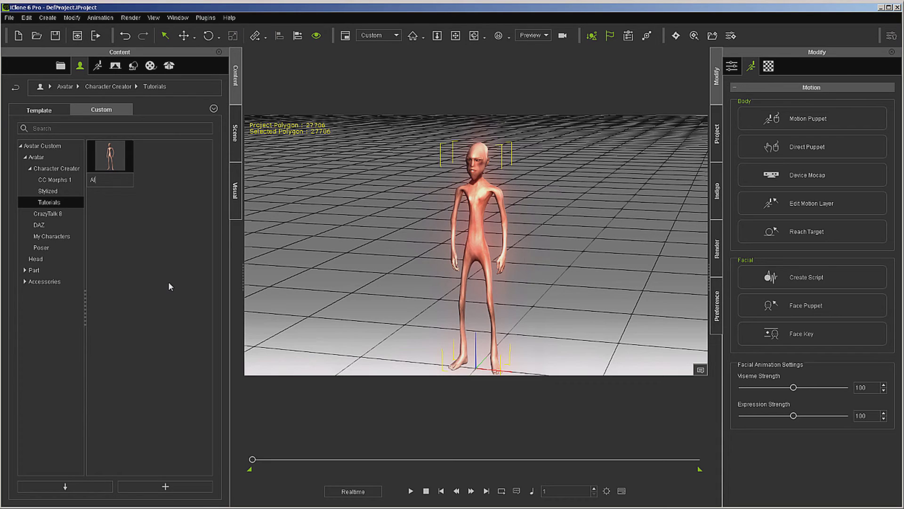
key("BackSpace")
type("Morph1")
key("Return")
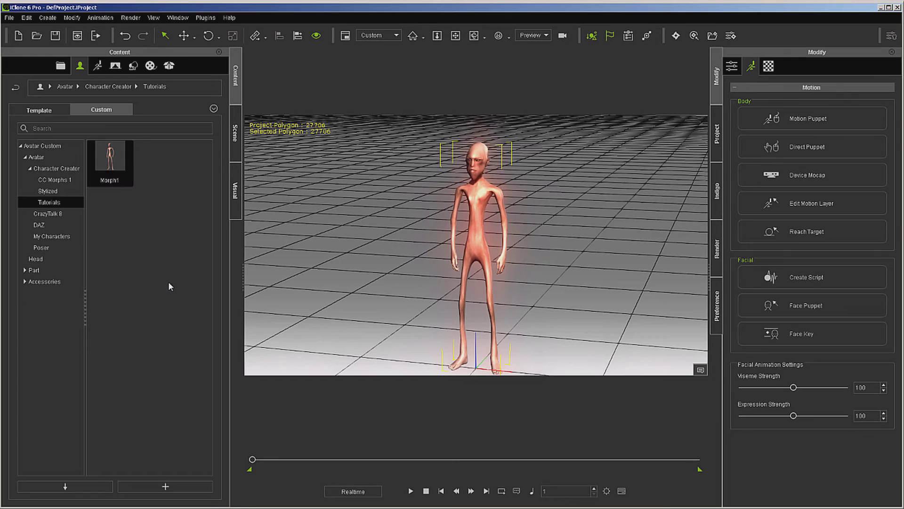
Step: Locate the Morph1 avatar file on disk, close Explorer, and return to Character Creator
right_click(125, 161)
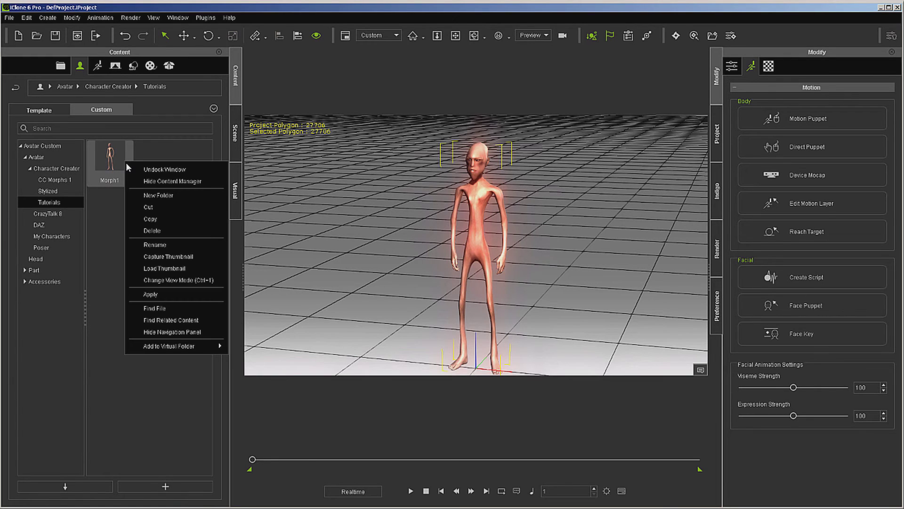
left_click(160, 308)
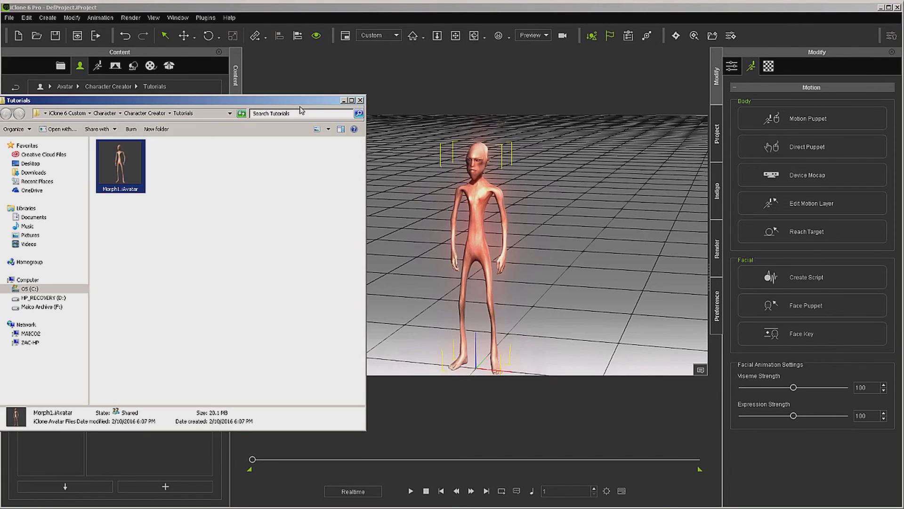
left_click(360, 100)
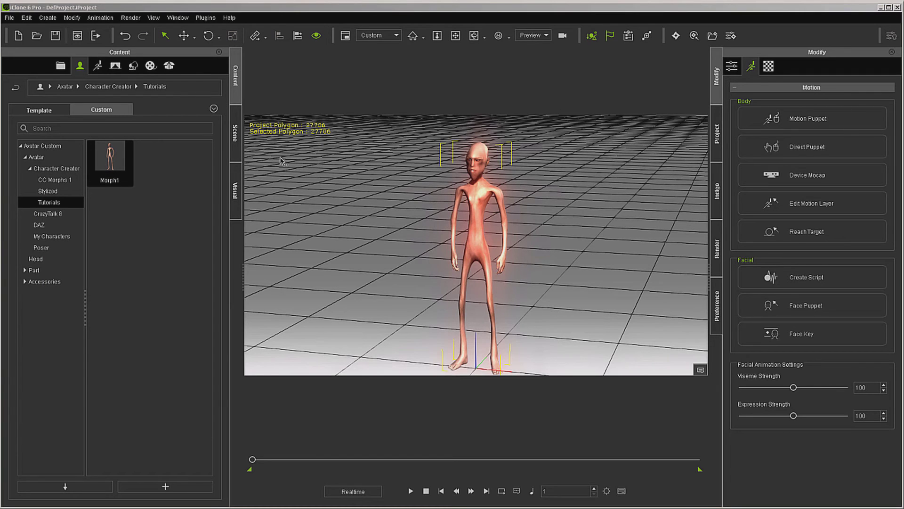
key("alt+Tab")
key("alt+Tab")
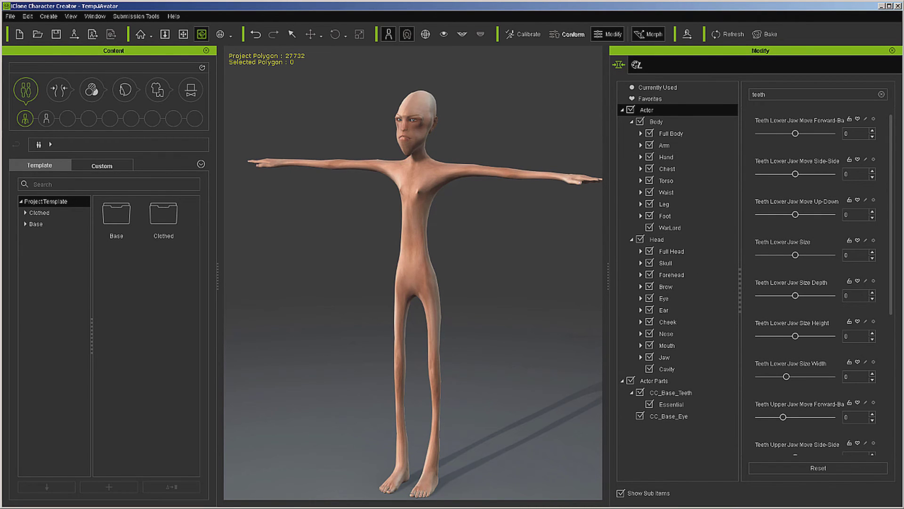
Step: Clear the teeth filter and start a new morph slider at path WarLord named Demo Test
left_click(882, 94)
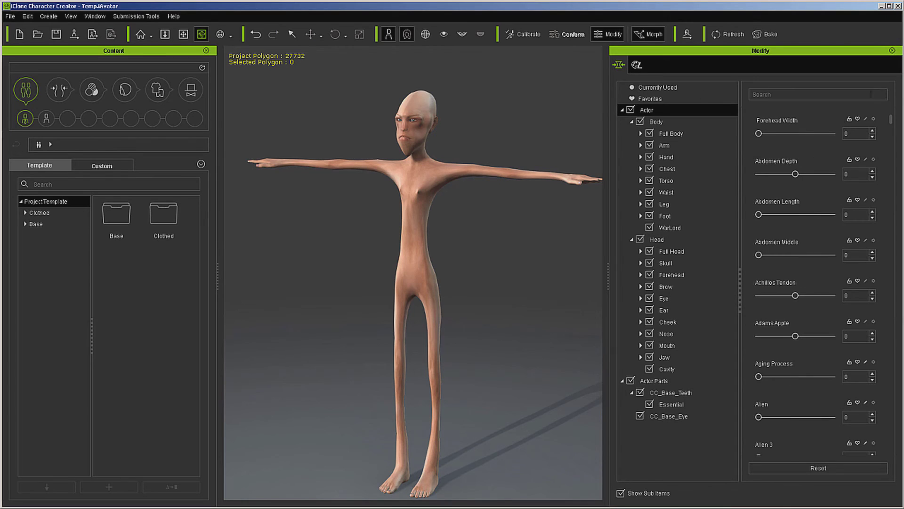
left_click(48, 16)
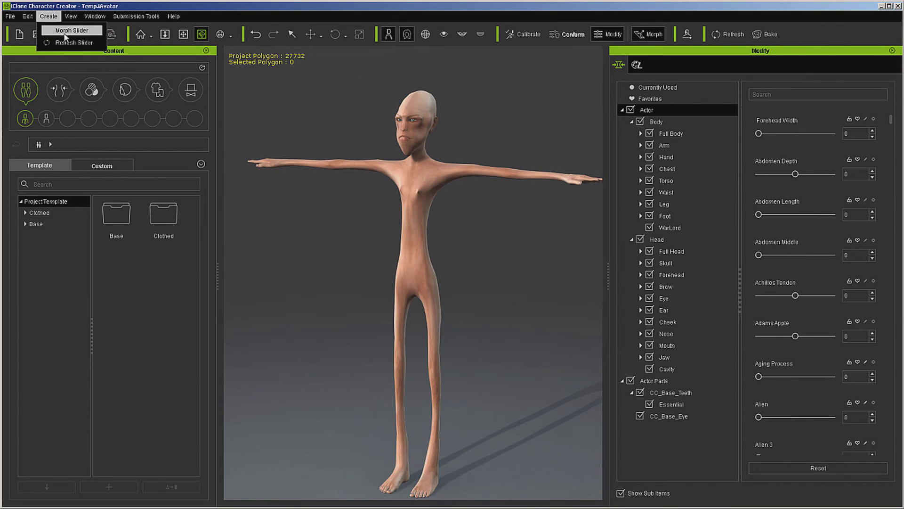
left_click(66, 31)
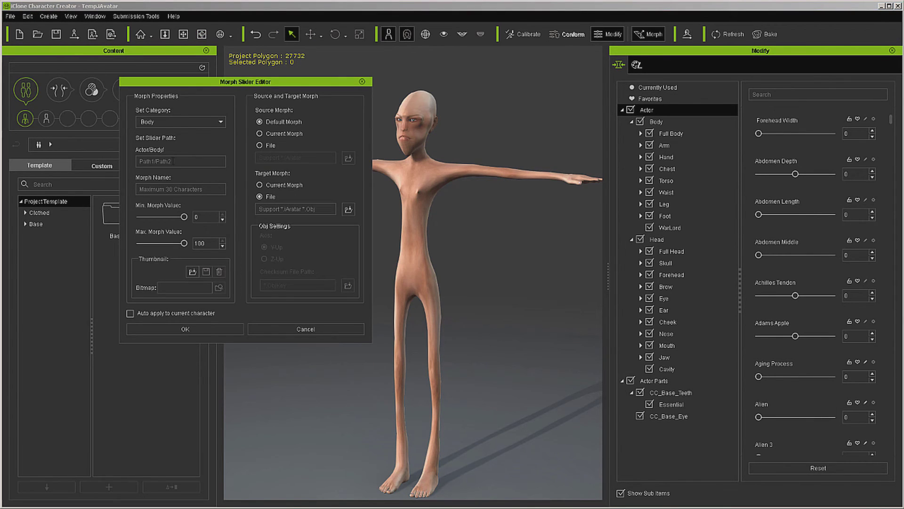
left_click(174, 161)
type("WarL")
type("ord")
type("Demo Test")
Step: Set the slider's target morph file to Tutorials\Morph1.iAvatar and create the slider
left_click(348, 210)
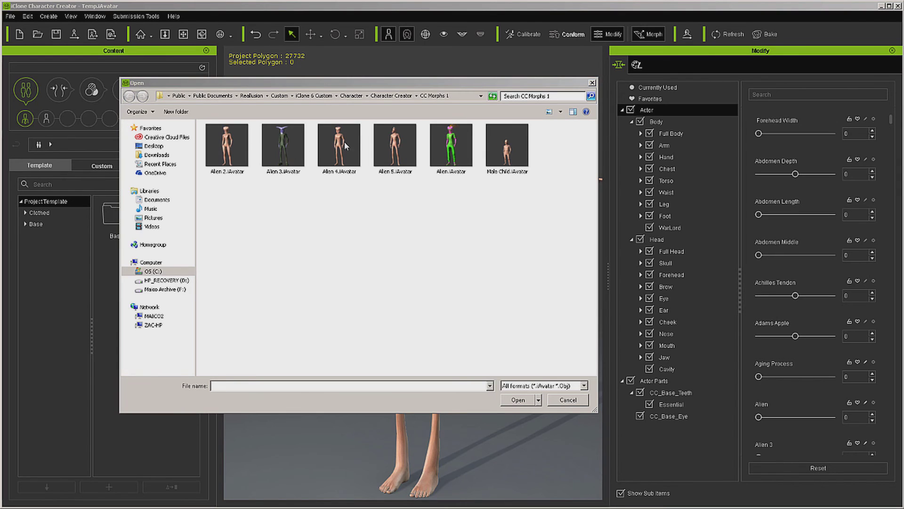
left_click(454, 97)
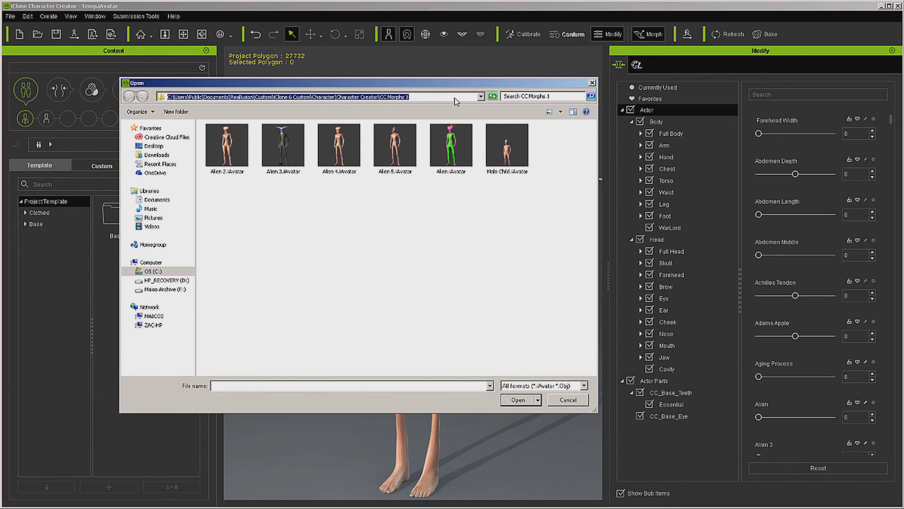
type("C:\\Users\\Public\\Documents\\Reallusion\\Custom\\iClone 6 Custom\\Character\\Character Creator\\Tutorials")
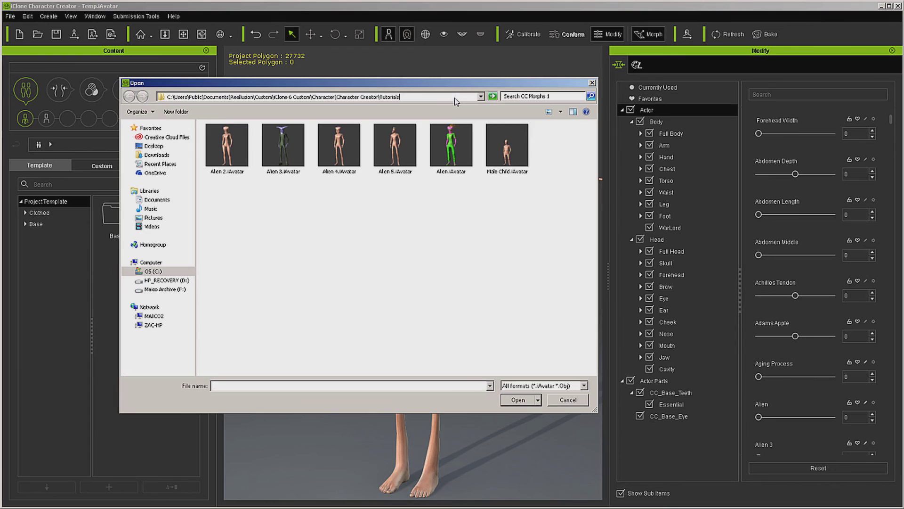
key("Return")
left_click(240, 155)
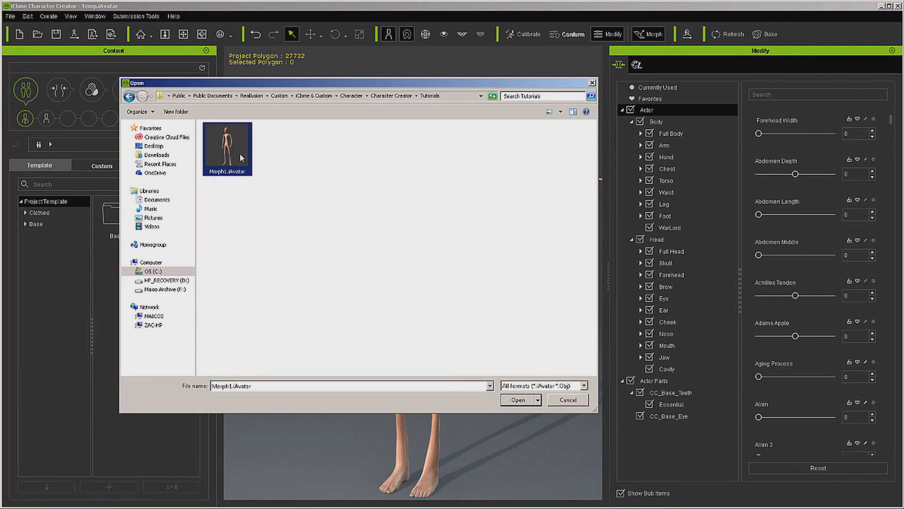
double_click(239, 153)
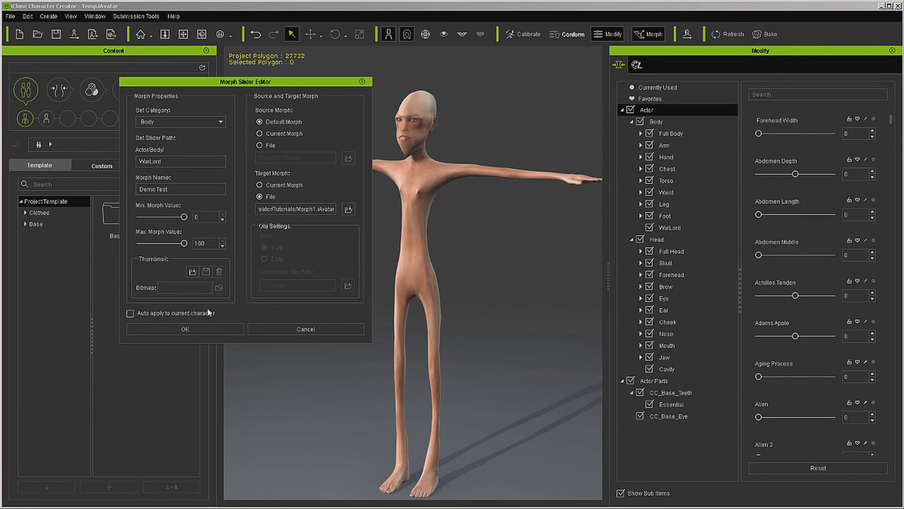
left_click(200, 327)
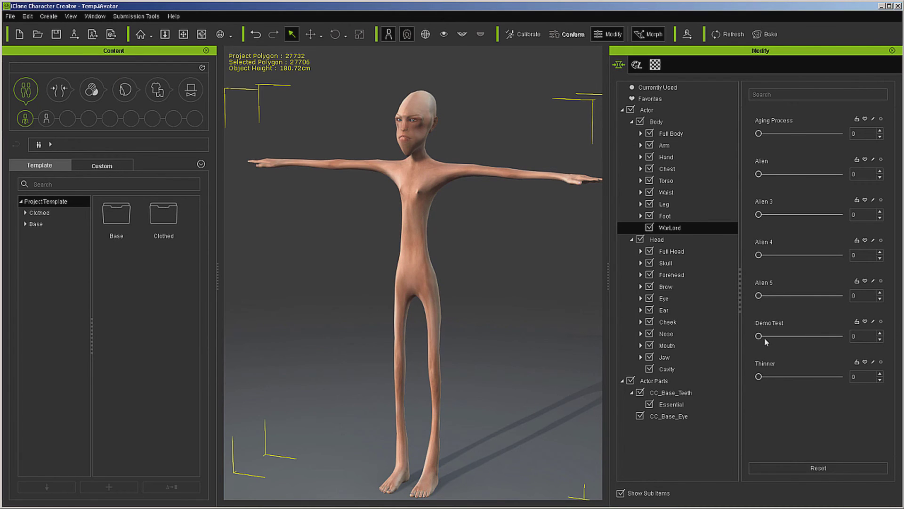
Step: Try the Demo Test slider, reset the Actor's morphs, and start a new project
left_click_drag(764, 338, 741, 340)
left_click(652, 110)
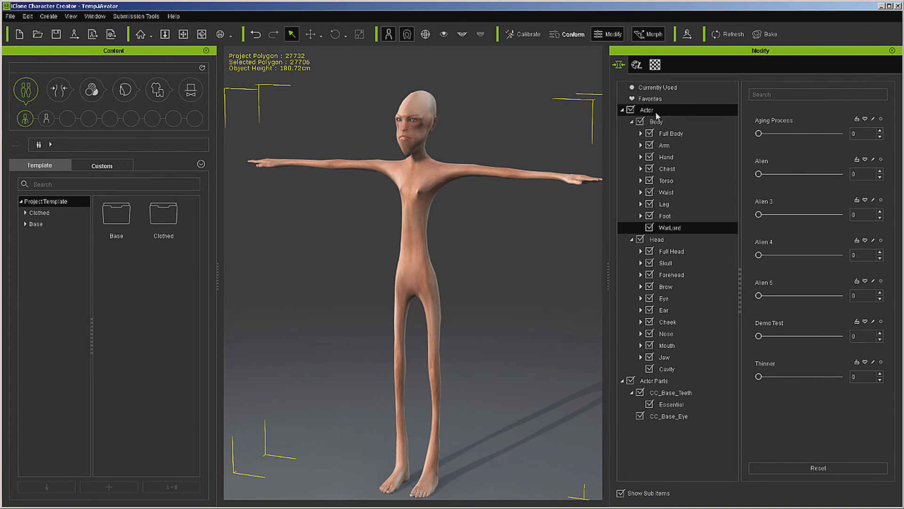
left_click(805, 467)
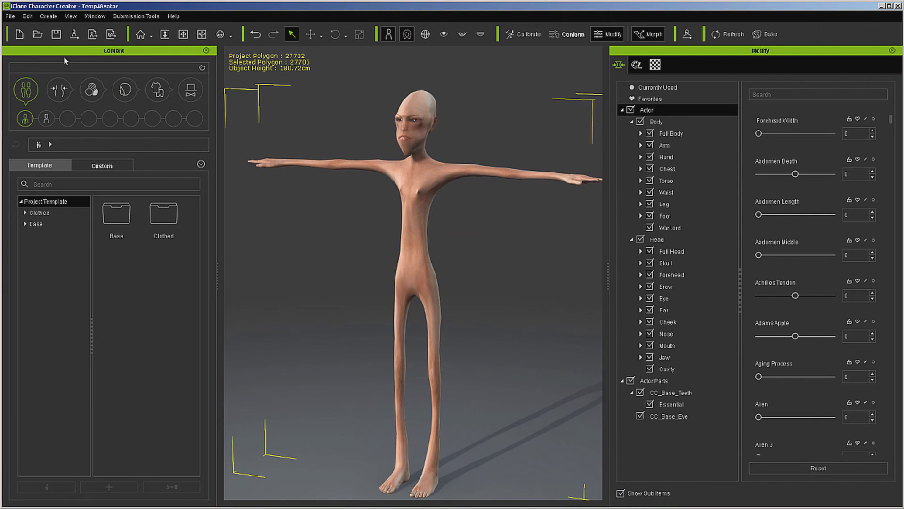
left_click(19, 34)
Step: Discard the old project unsaved, filter morphs by 'Dem', and set Demo Test to 95
left_click(479, 280)
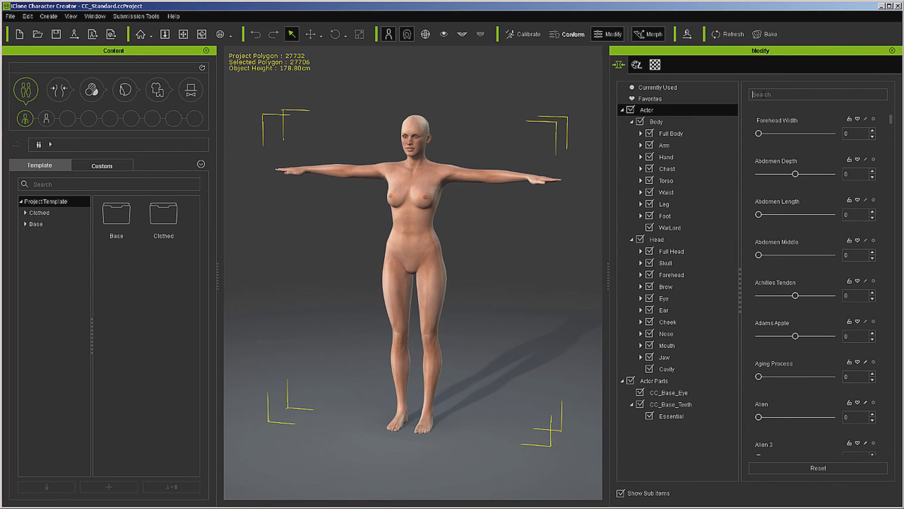
type("De")
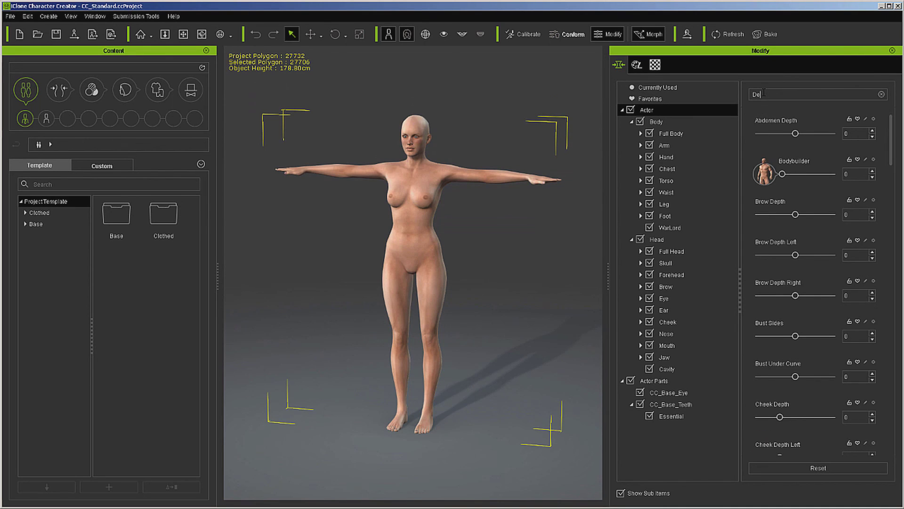
type("m")
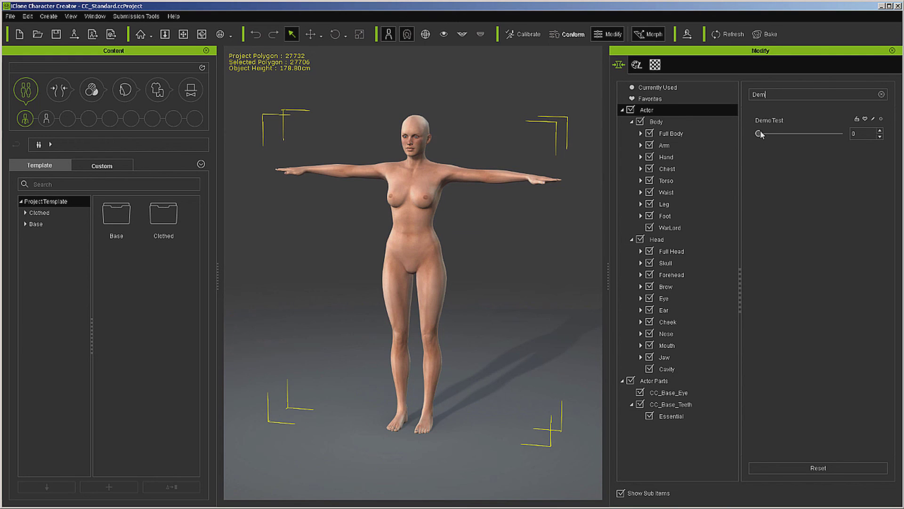
mouse_move(767, 134)
left_mouse_down()
mouse_move(829, 134)
mouse_move(779, 144)
mouse_move(758, 136)
left_mouse_up()
left_click(779, 468)
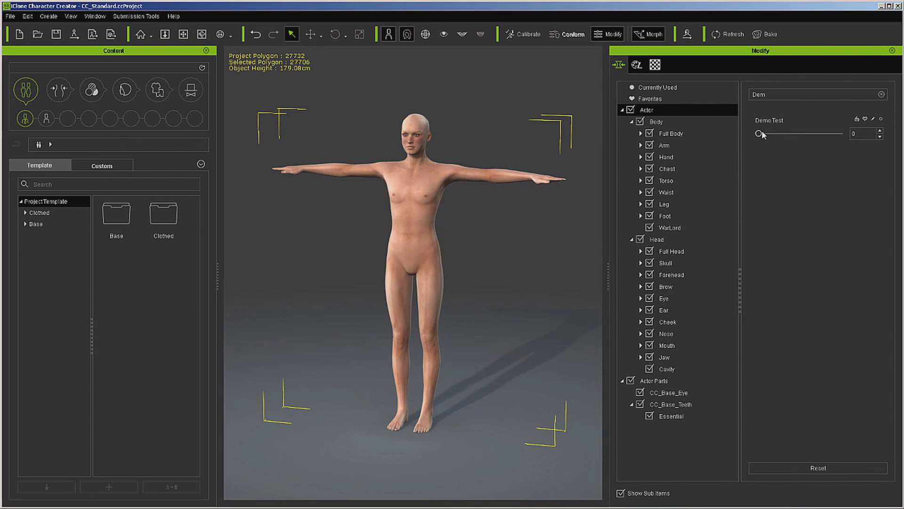
left_click_drag(760, 134, 838, 166)
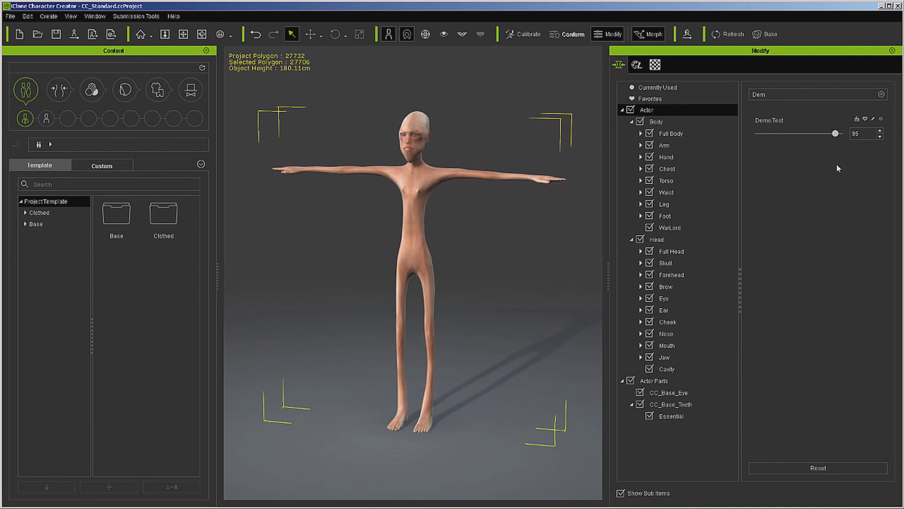
Step: Under WarLord, set Alien 5 to 41, Alien 4 to 30, Alien 3 to 35, Aging Process to 67
left_click(678, 227)
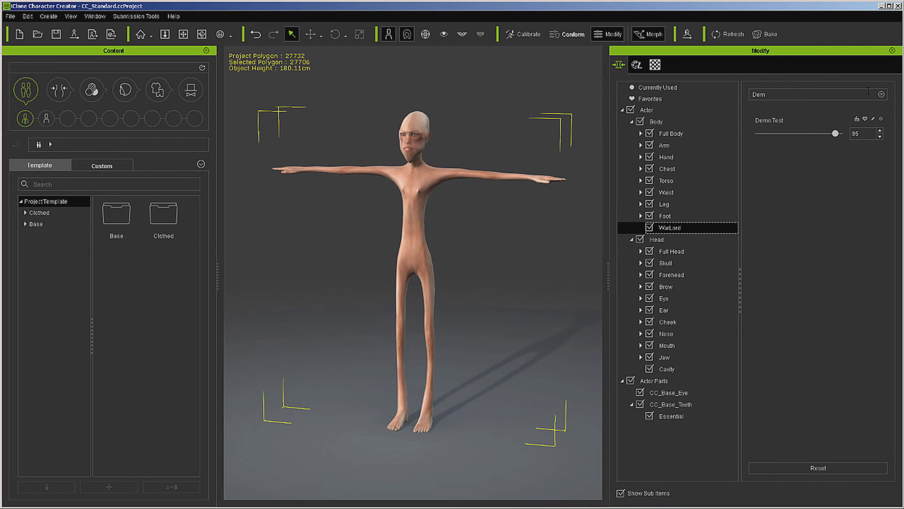
left_click(880, 95)
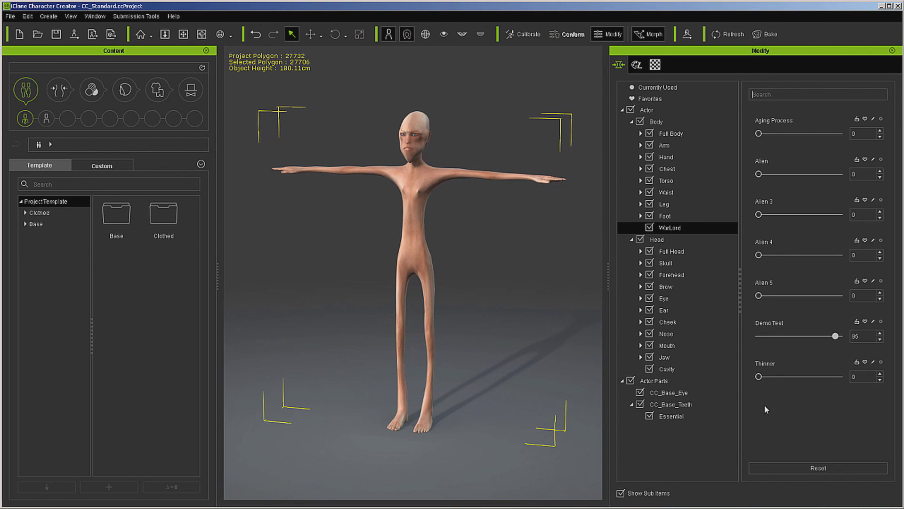
left_click_drag(758, 296, 793, 296)
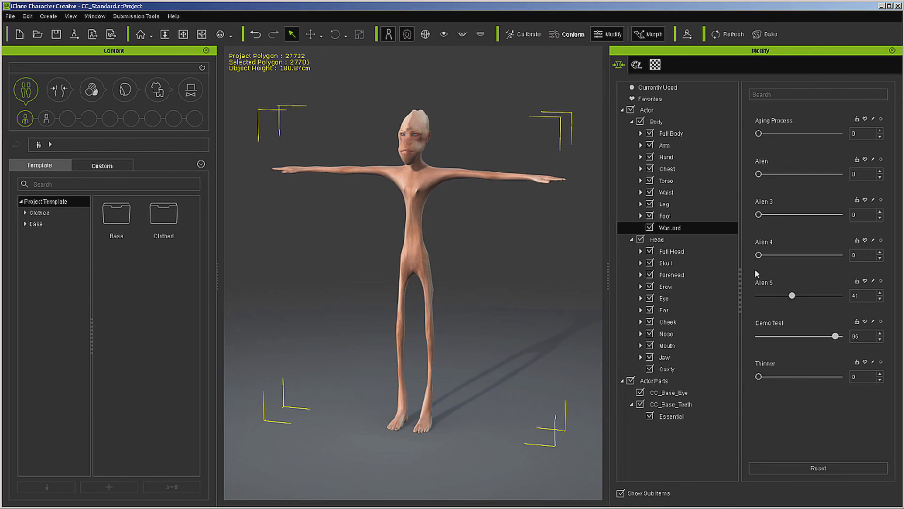
left_click_drag(759, 255, 789, 254)
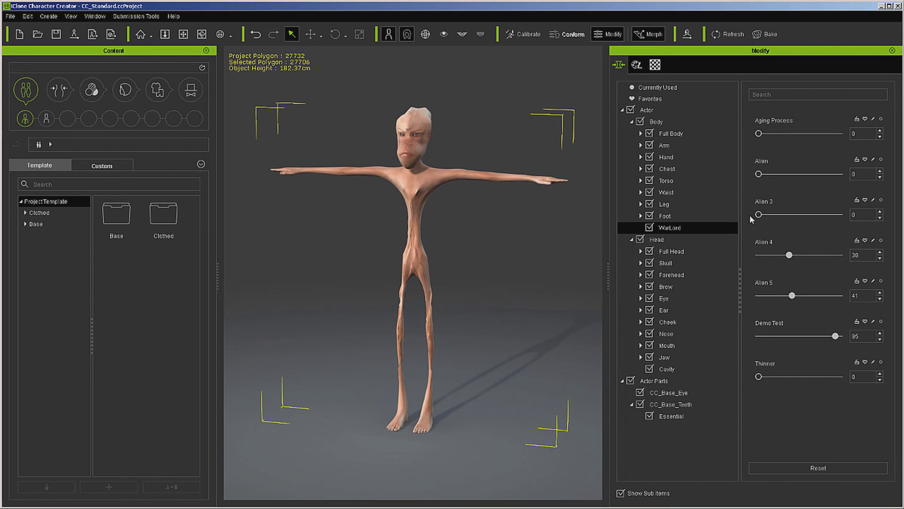
left_click_drag(759, 215, 787, 215)
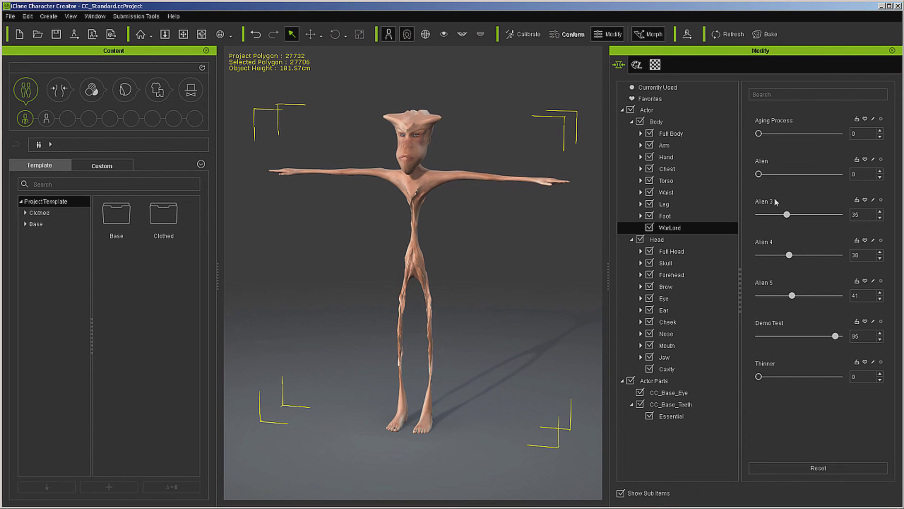
left_click_drag(759, 133, 812, 134)
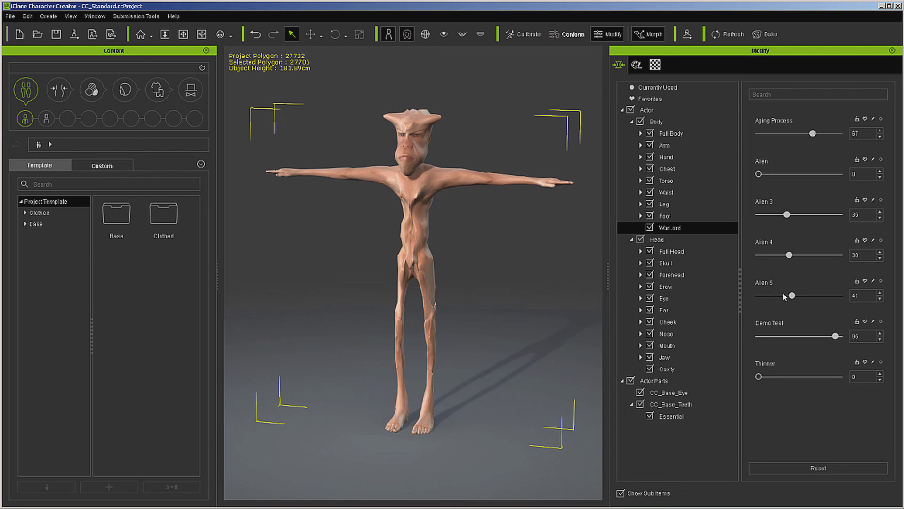
Step: Return the Alien 5, Alien 4 and Alien 3 sliders to 0
left_click_drag(792, 295, 757, 295)
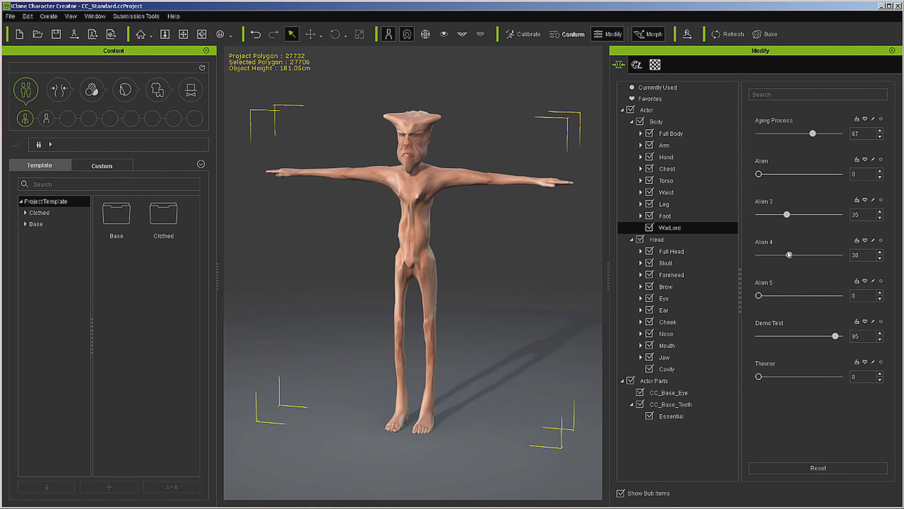
left_click_drag(788, 255, 757, 255)
left_click_drag(787, 215, 733, 214)
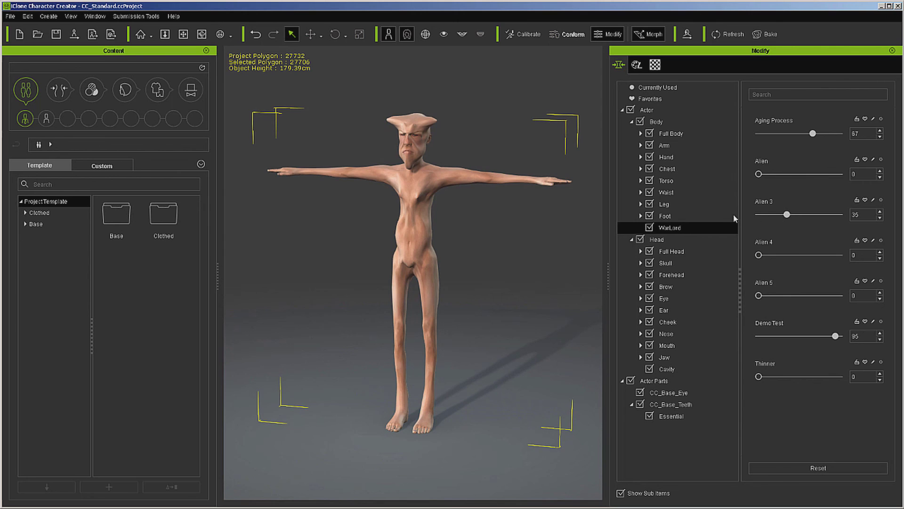